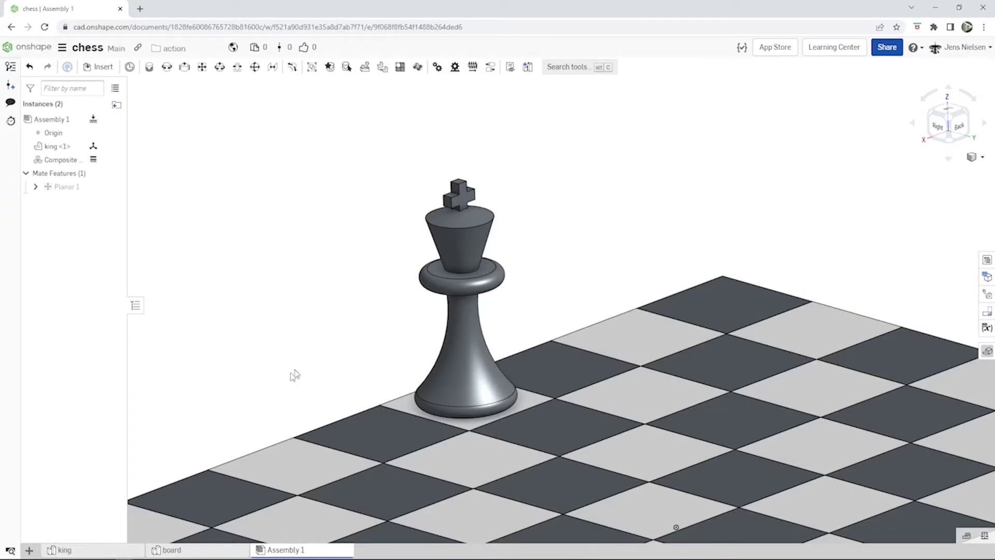
Create a new Part Studio in the document and rename it pawn.
left_click(29, 550)
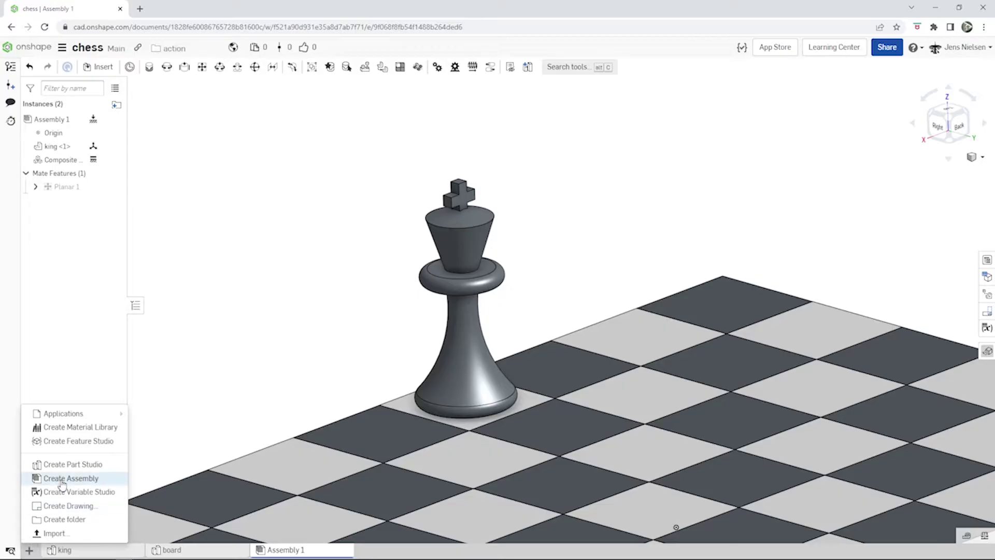
left_click(67, 465)
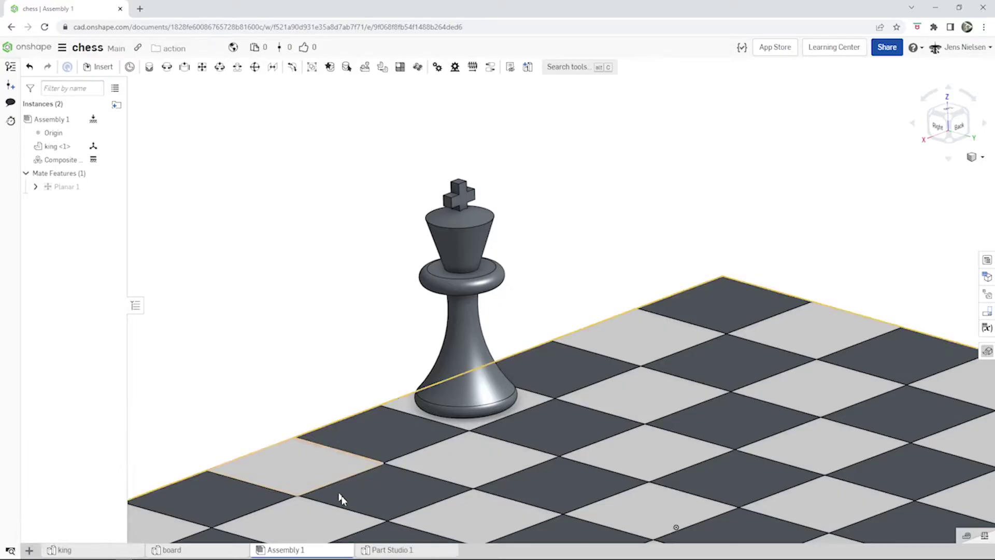
left_click(394, 551)
right_click(399, 554)
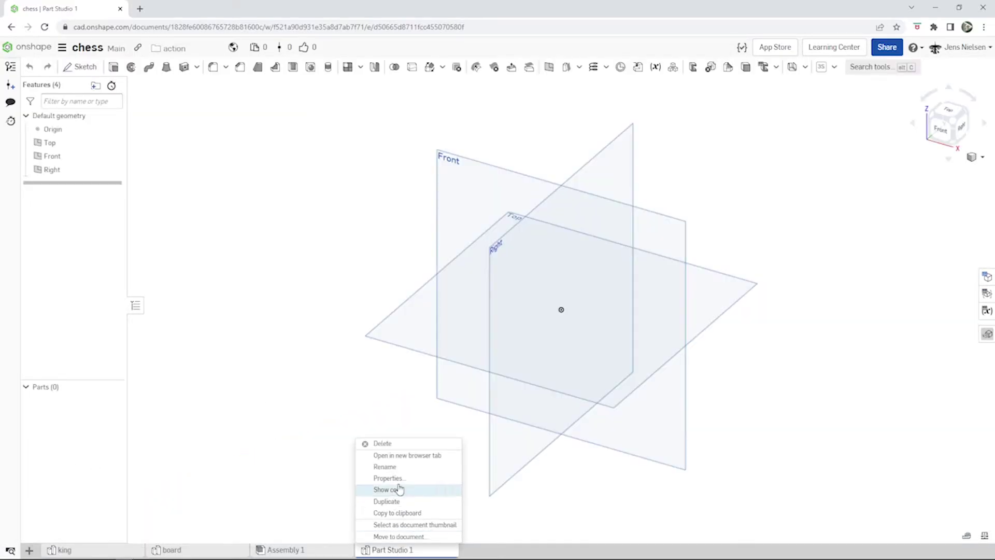
left_click(400, 469)
type("pawn")
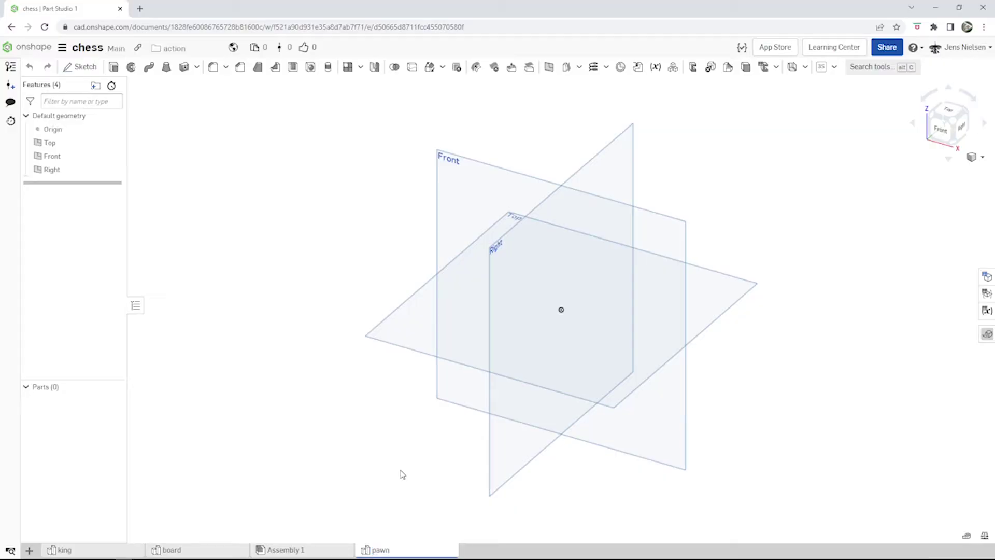
key("Return")
Start a sketch on the Front plane, view it straight on, and hide the default planes.
key("s")
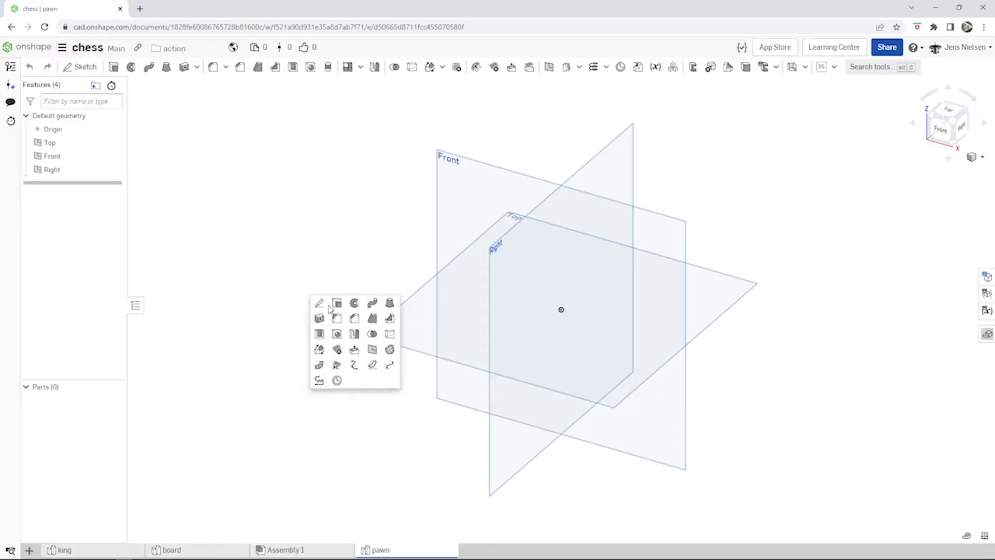
left_click(319, 300)
left_click(440, 210)
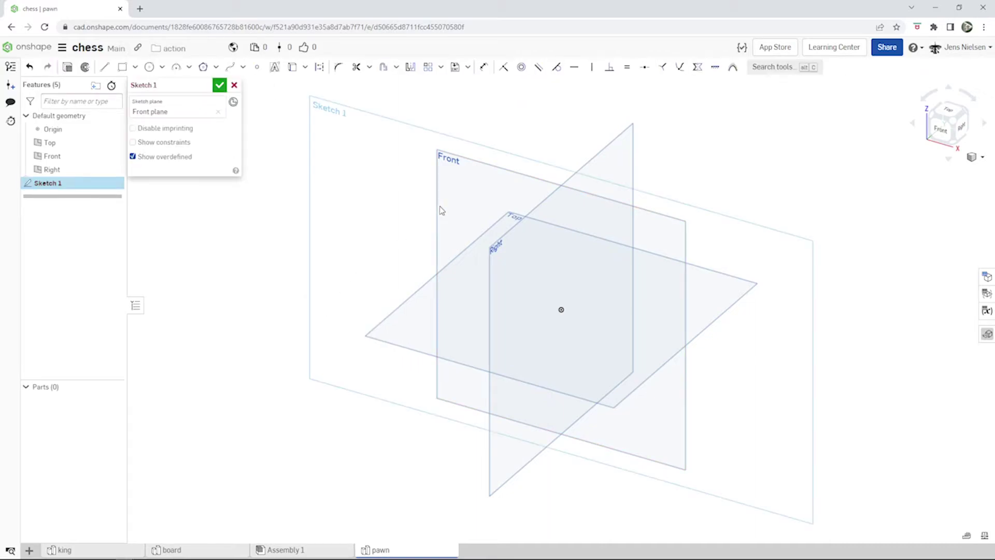
key("n")
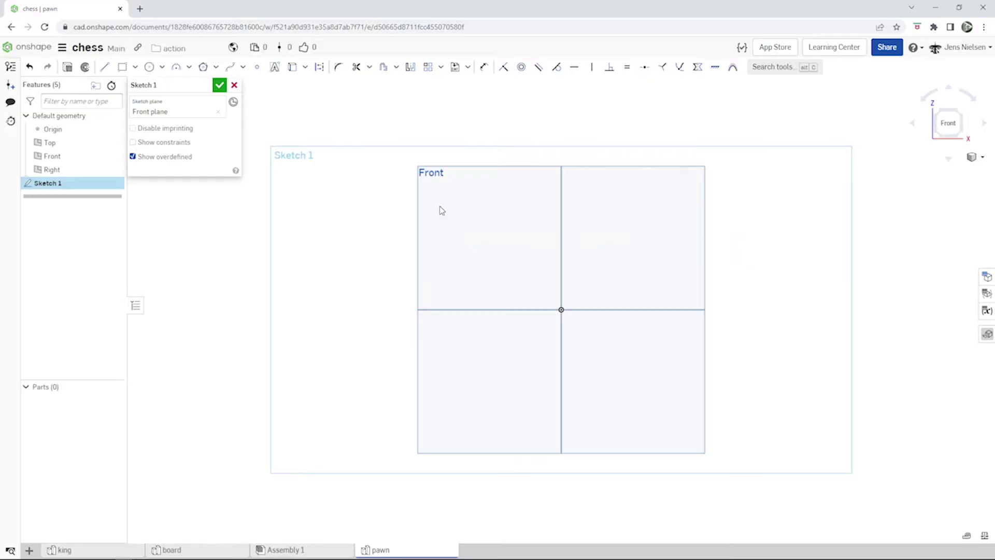
key("p")
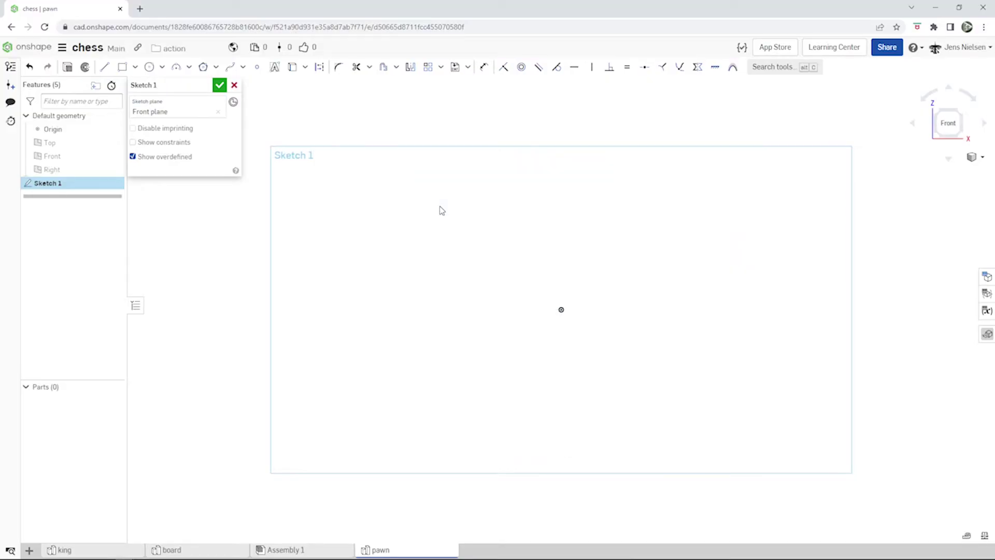
Sketch a vertical line upward from the origin and dimension its length to 38 mm.
key("l")
left_click(561, 309)
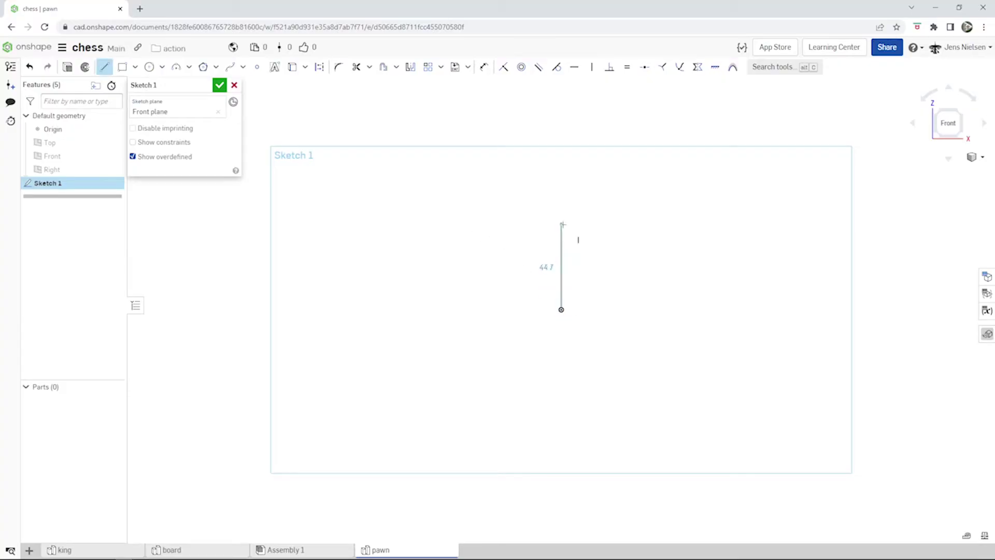
left_click(561, 201)
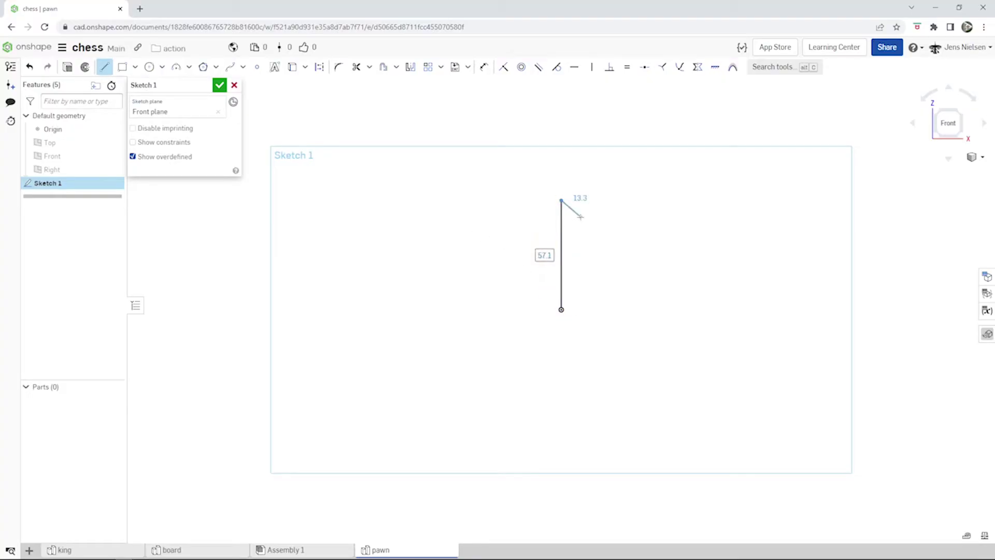
key("u")
left_click(561, 270)
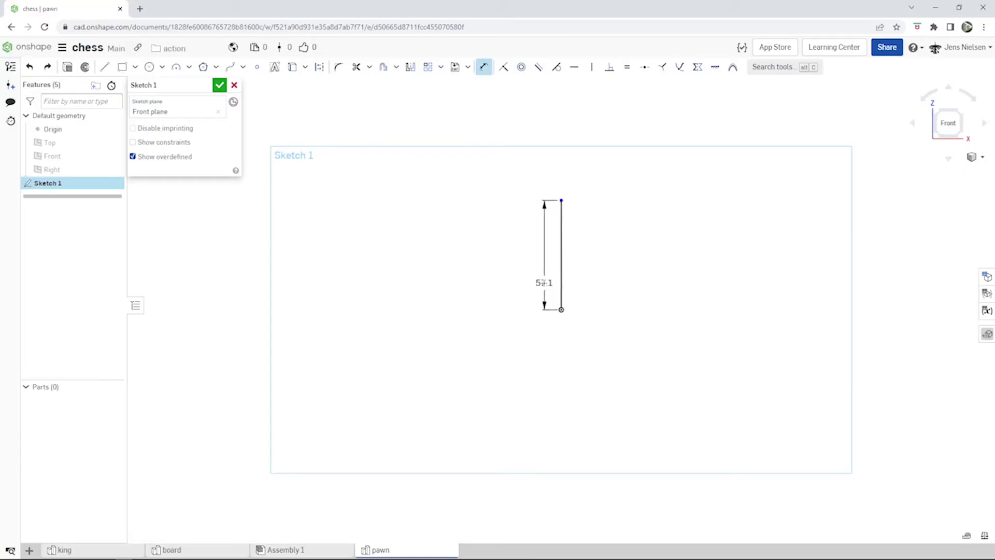
left_click(544, 283)
type("38")
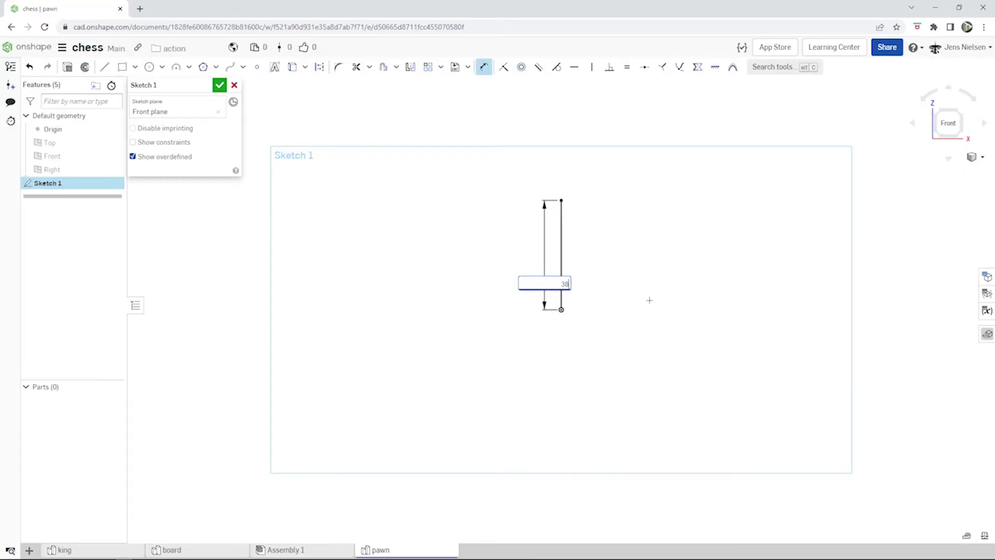
key("Return")
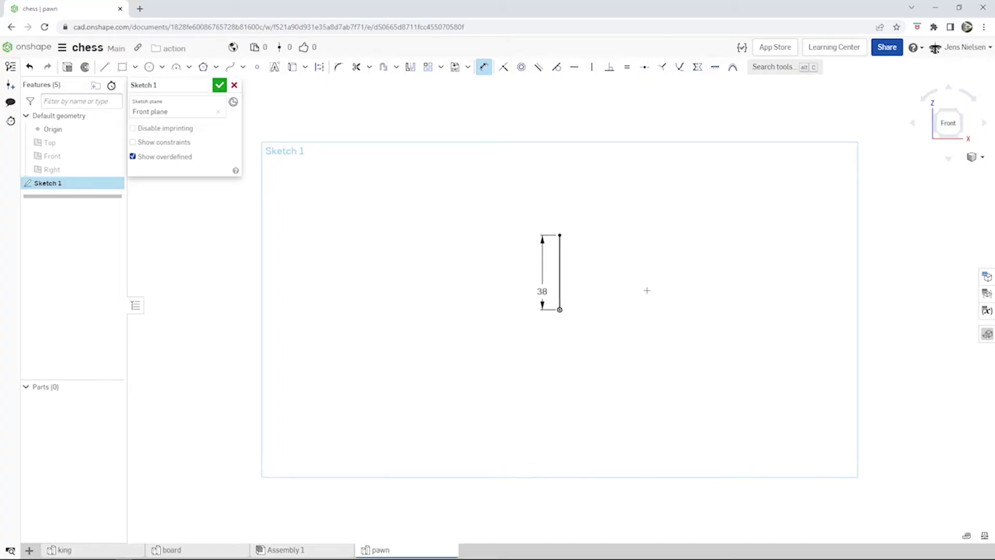
Sketch the base outline: a horizontal line about 9.1 mm long from the origin, a tangent half-circle arc upward, and a short line back inward.
scroll(647, 290, "up", 5)
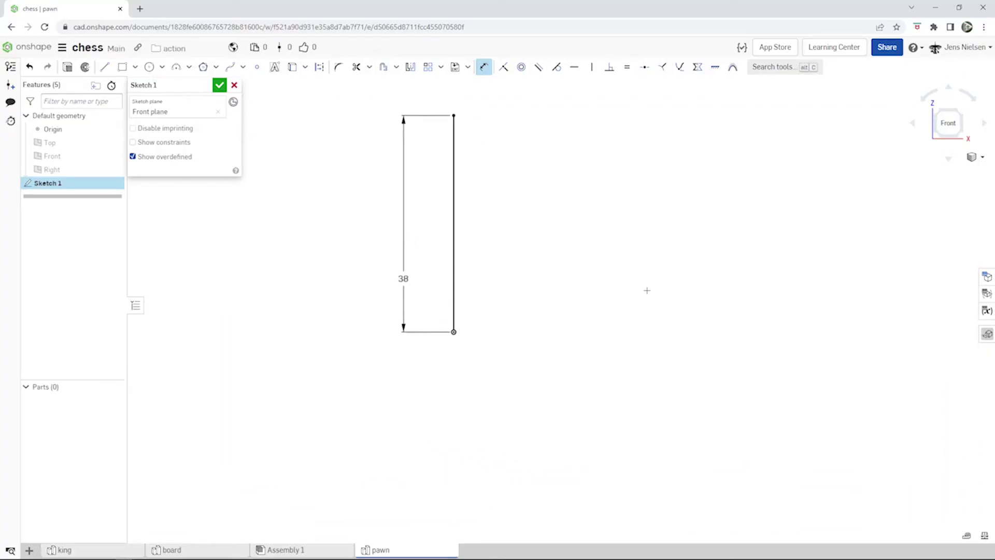
key("l")
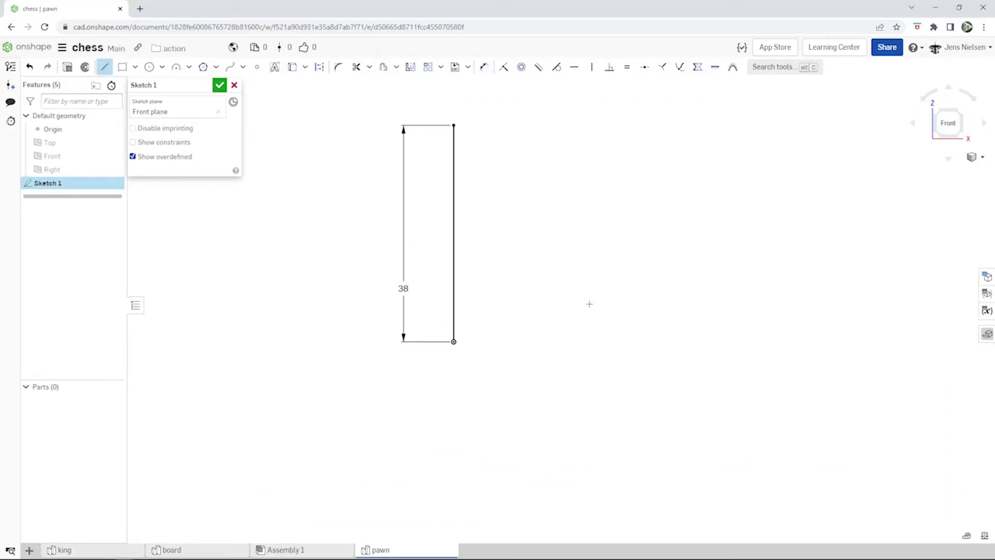
left_click(454, 341)
left_click(505, 341)
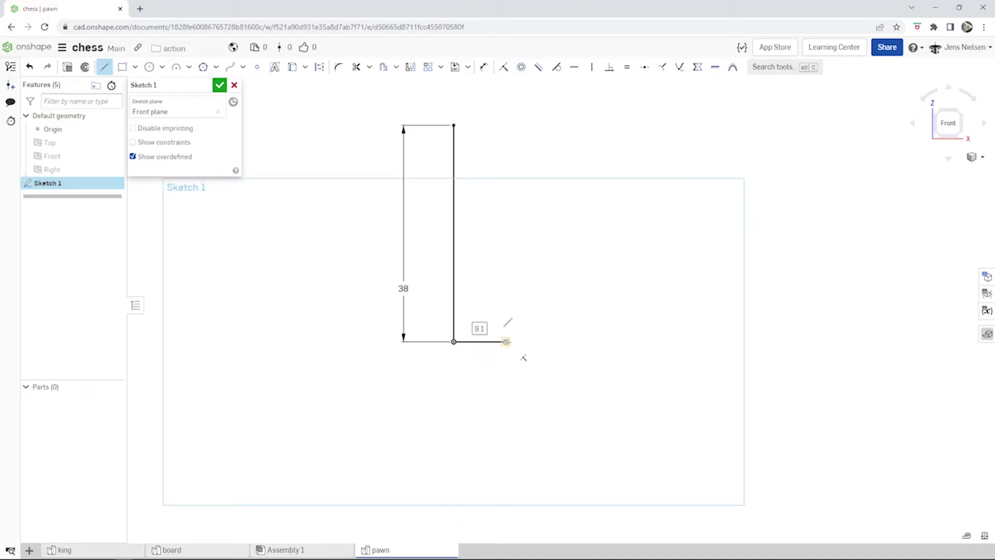
key("t")
left_click(505, 341)
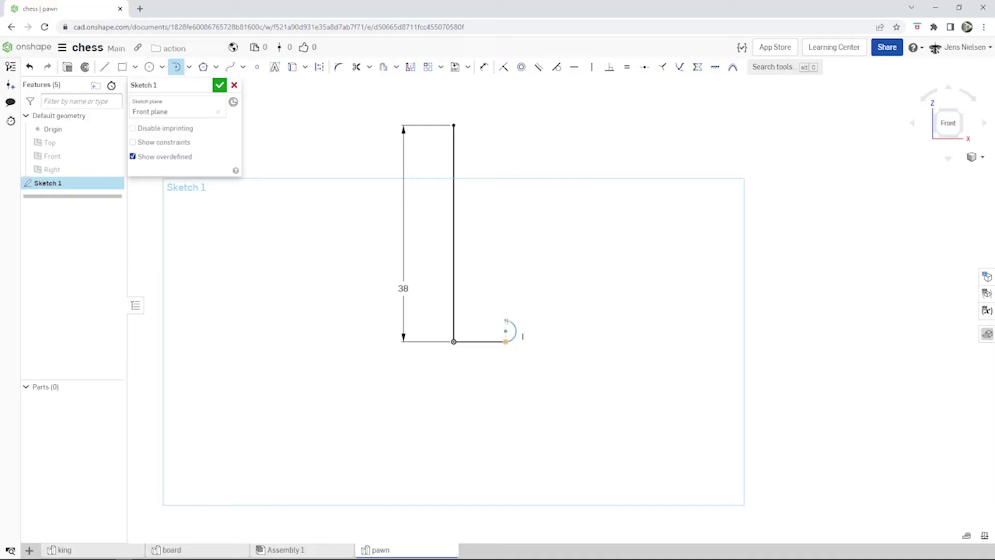
left_click(506, 320)
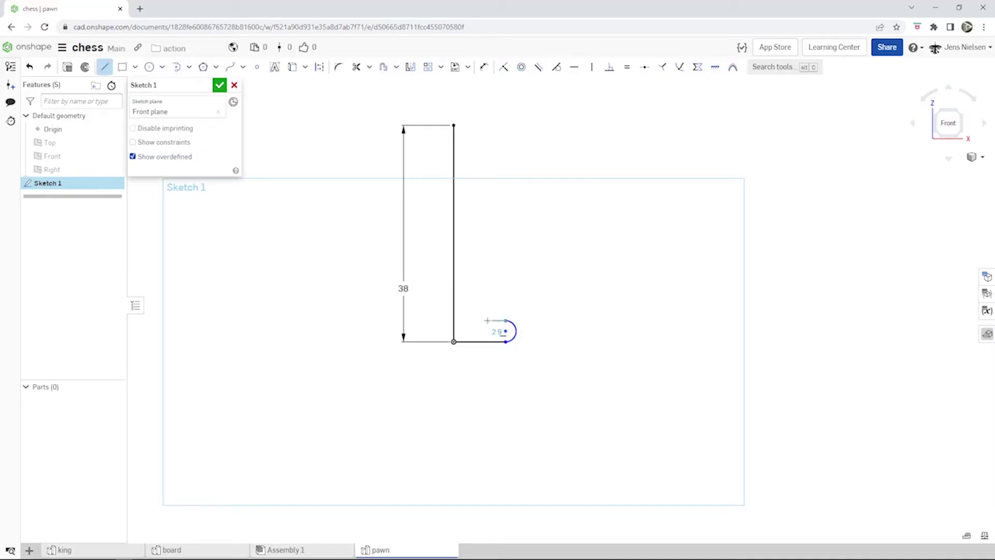
left_click(487, 320)
key("Escape")
Draw a center point arc of about 8.1 mm radius for the head, centered on the vertical line and starting at its upper end.
key("s")
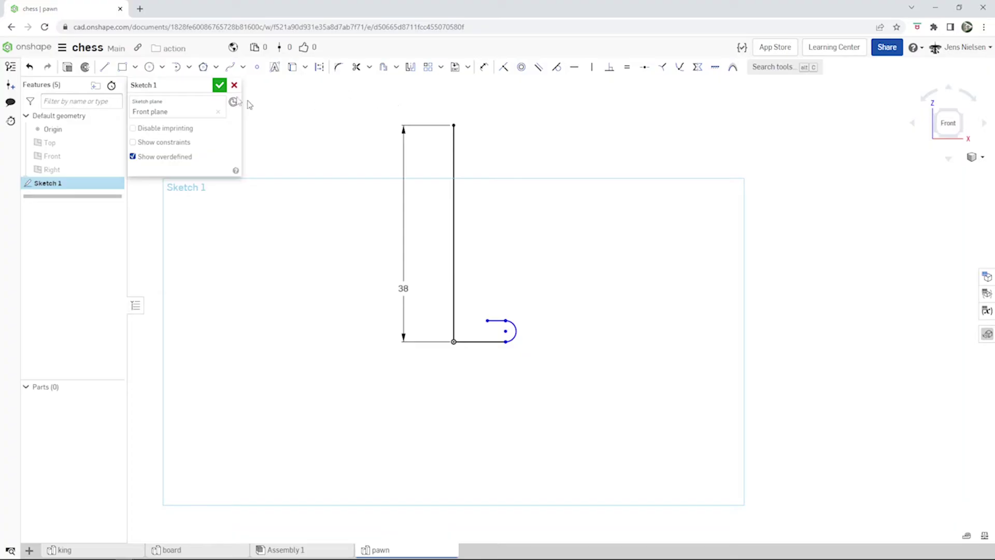
left_click(190, 68)
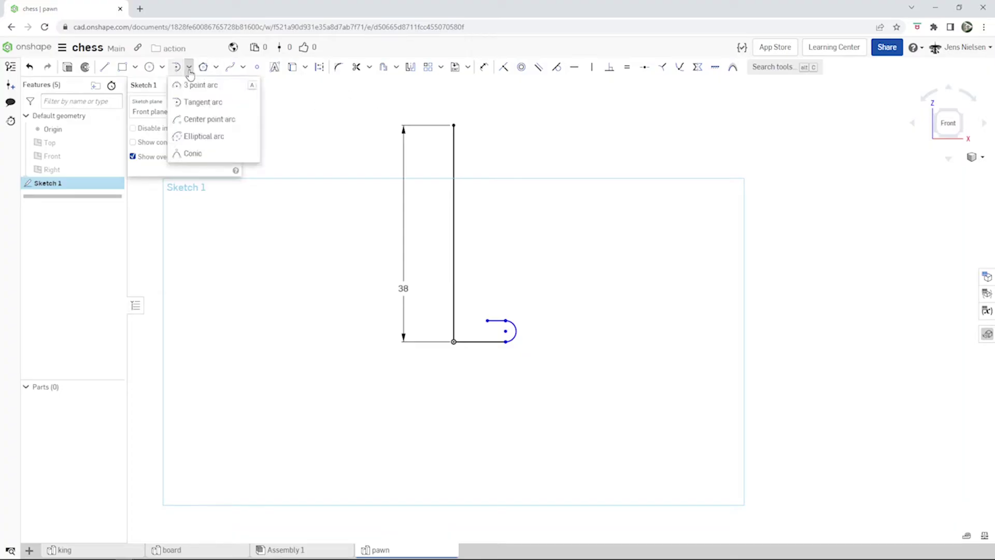
left_click(194, 121)
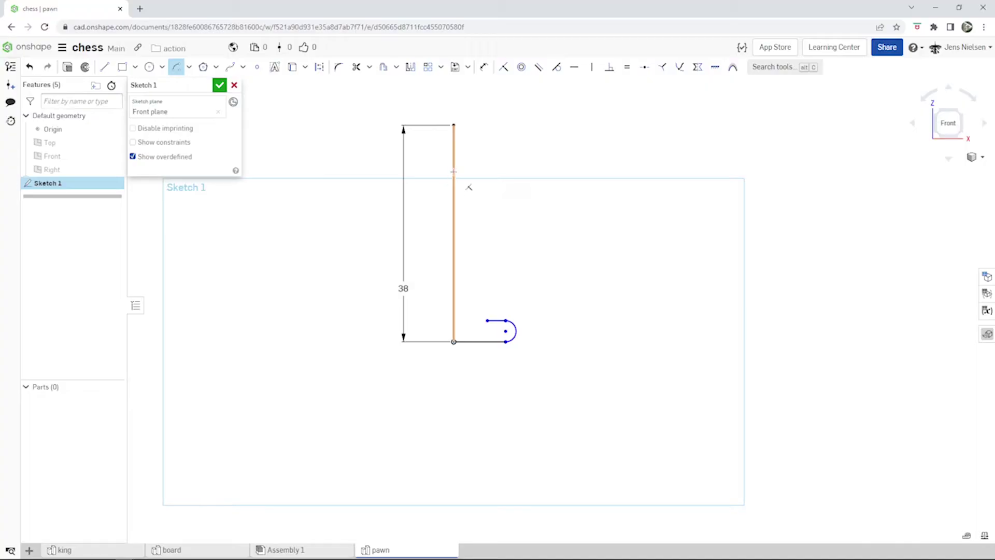
left_click(454, 171)
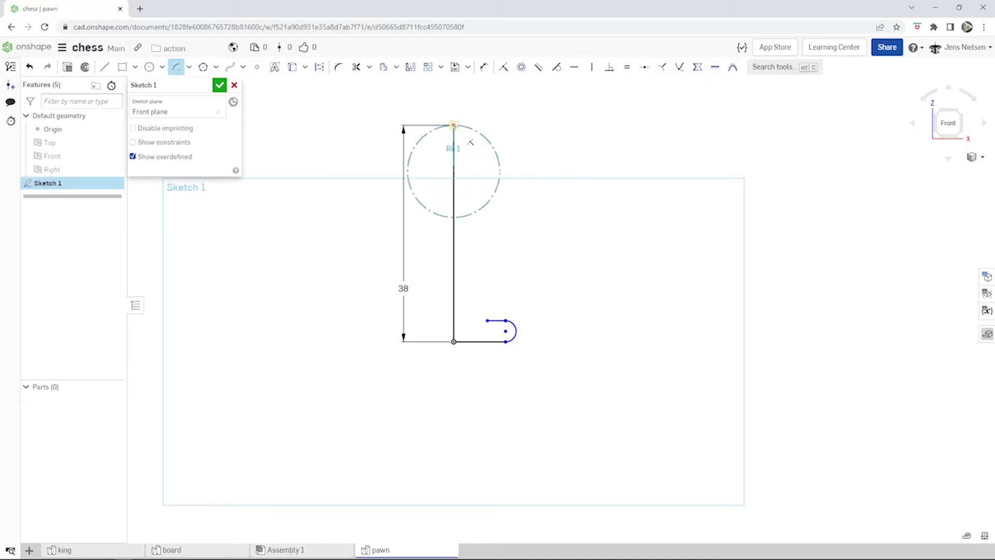
left_click(470, 139)
left_click(483, 195)
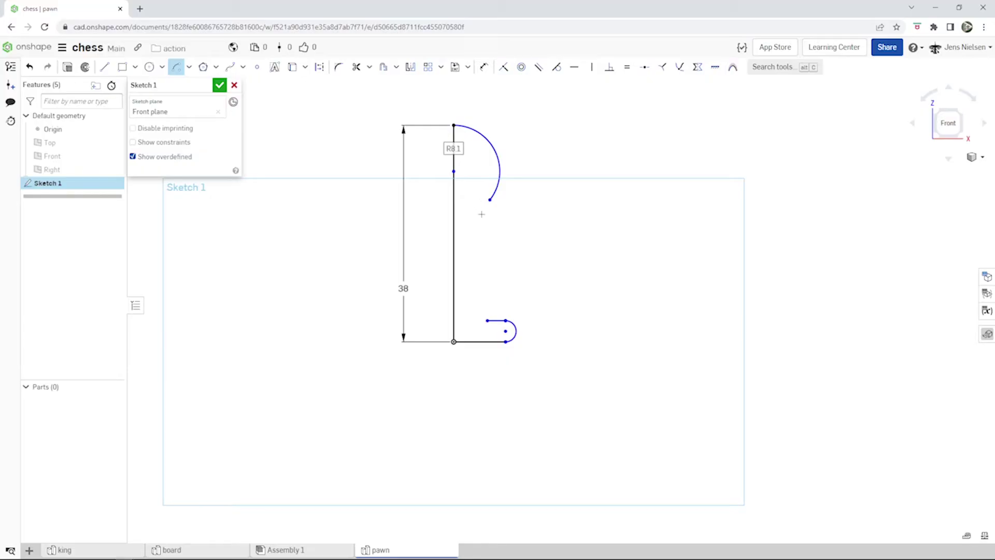
Sketch the collar below the head: a short outward line, a tangent half-circle arc, a line back inward, and a vertical line about 1.5 mm down.
key("l")
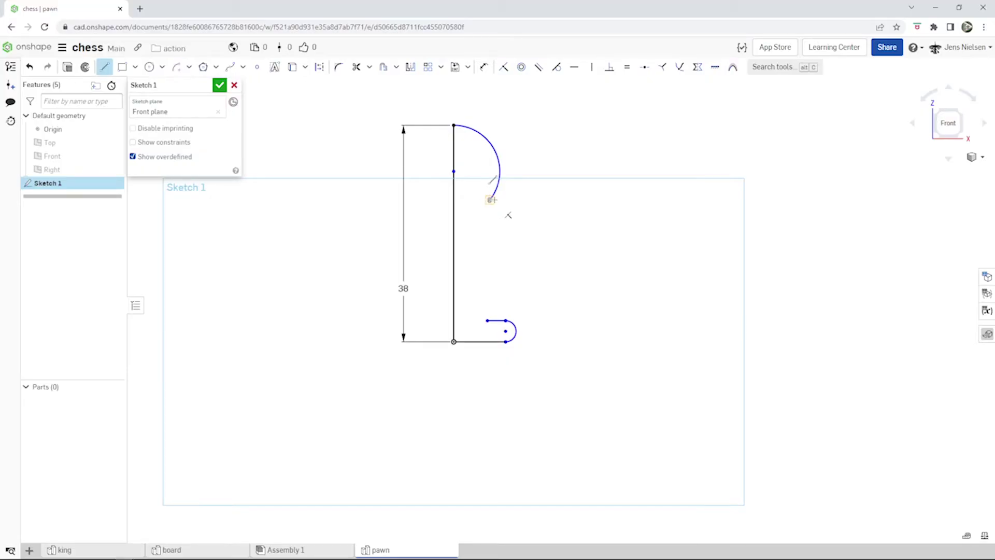
left_click(489, 199)
left_click(503, 200)
key("t")
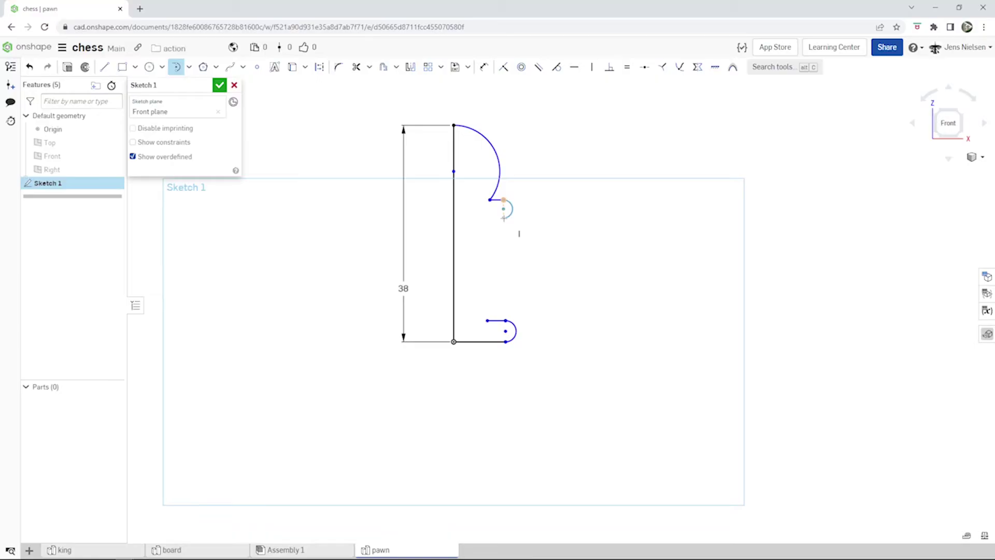
left_click(503, 218)
key("l")
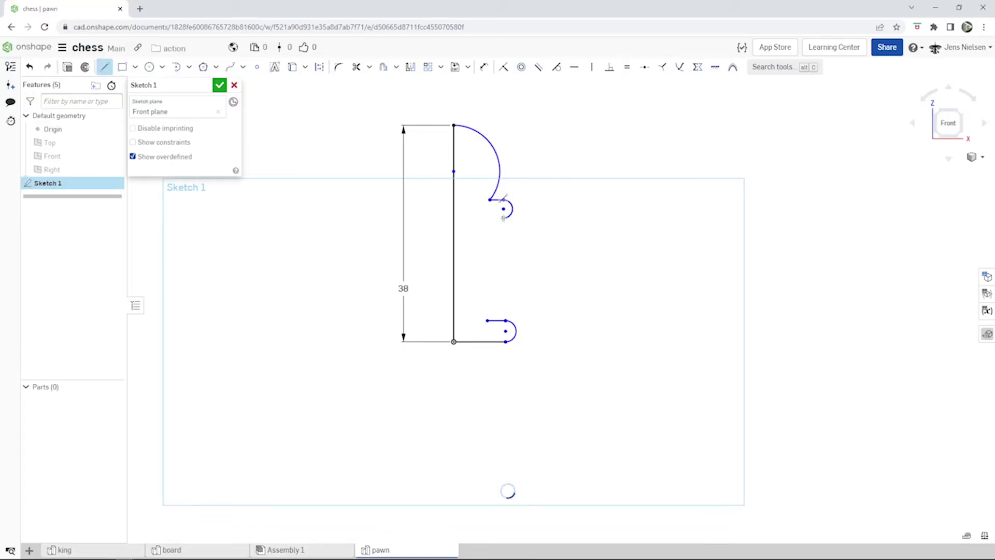
left_click(503, 218)
left_click(487, 218)
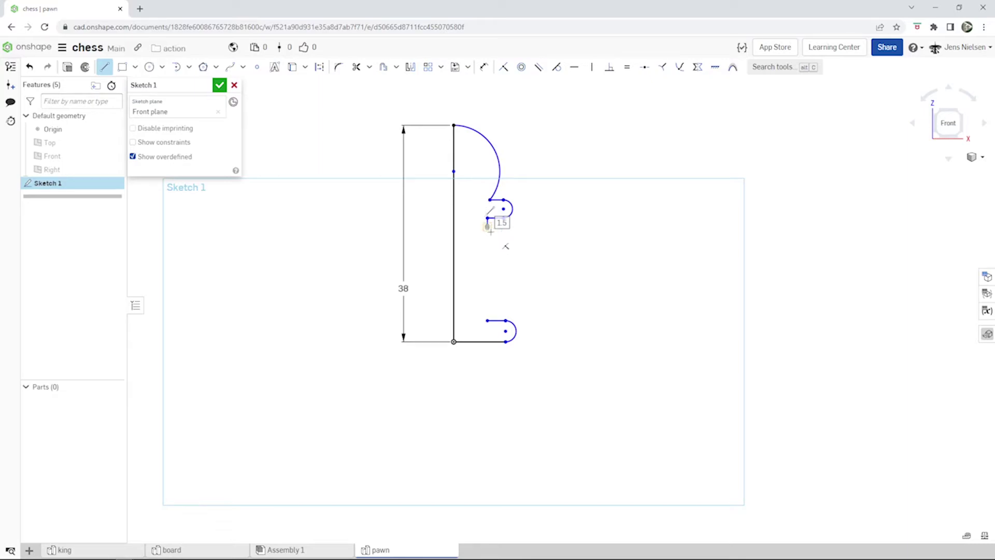
Close the profile with two tangent arcs running from the collar's short vertical line to the inner end of the base's upper line.
key("t")
left_click(487, 226)
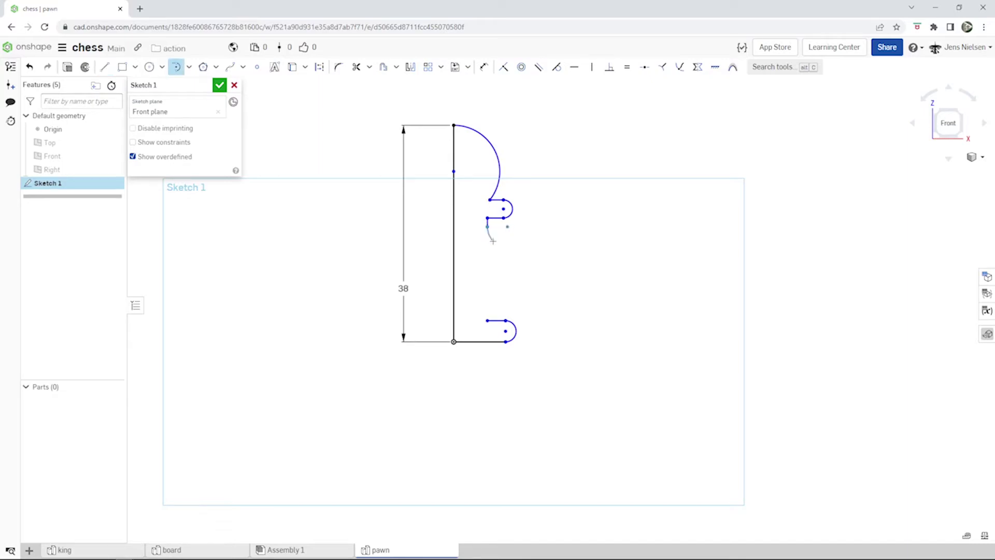
left_click(501, 275)
key("l")
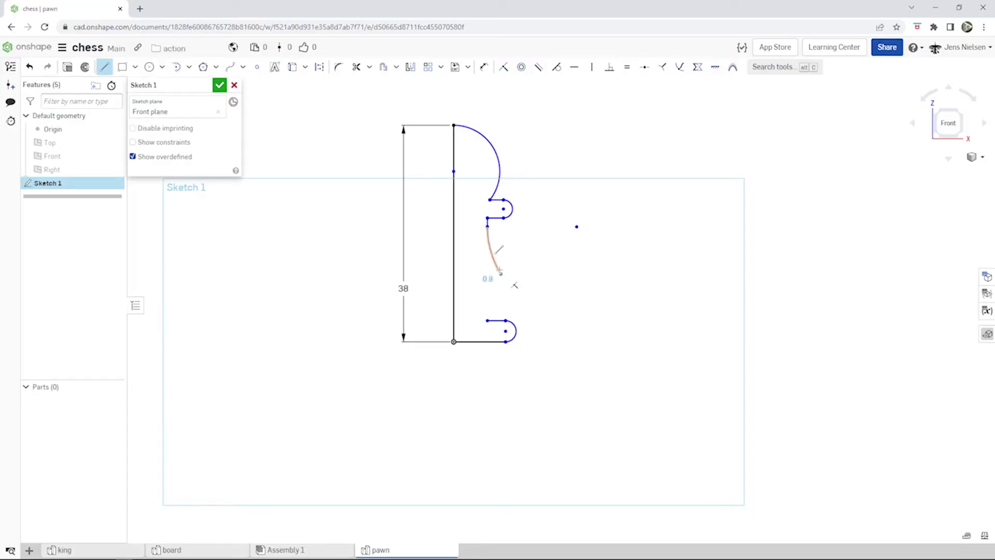
left_click(500, 274)
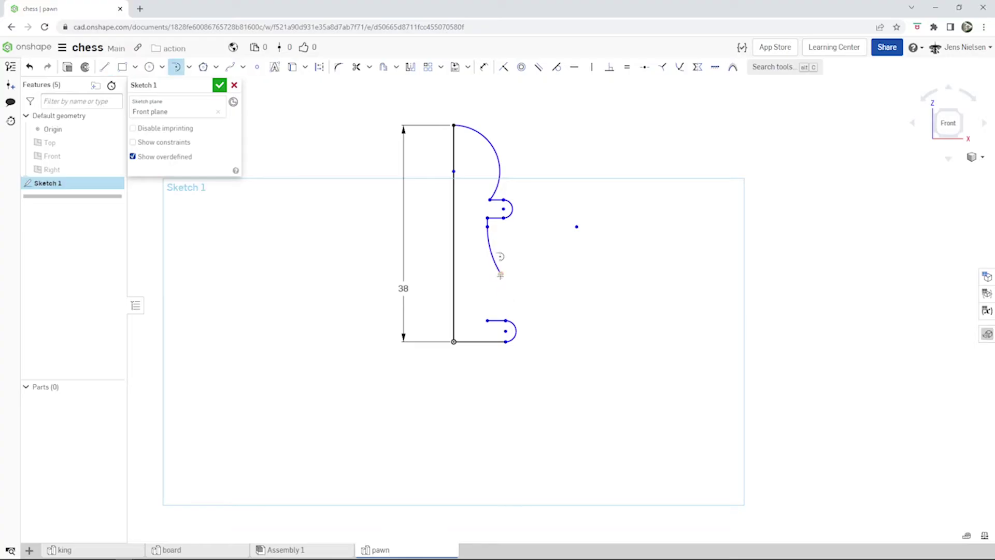
key("t")
left_click(487, 320)
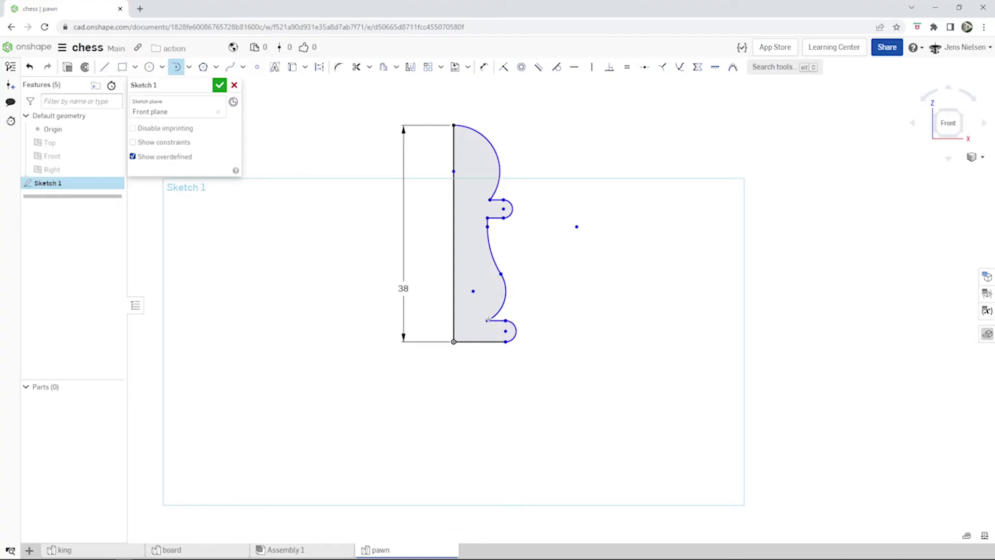
key("Escape")
Dimension the base arc's center at 9 mm from the vertical axis line.
key("d")
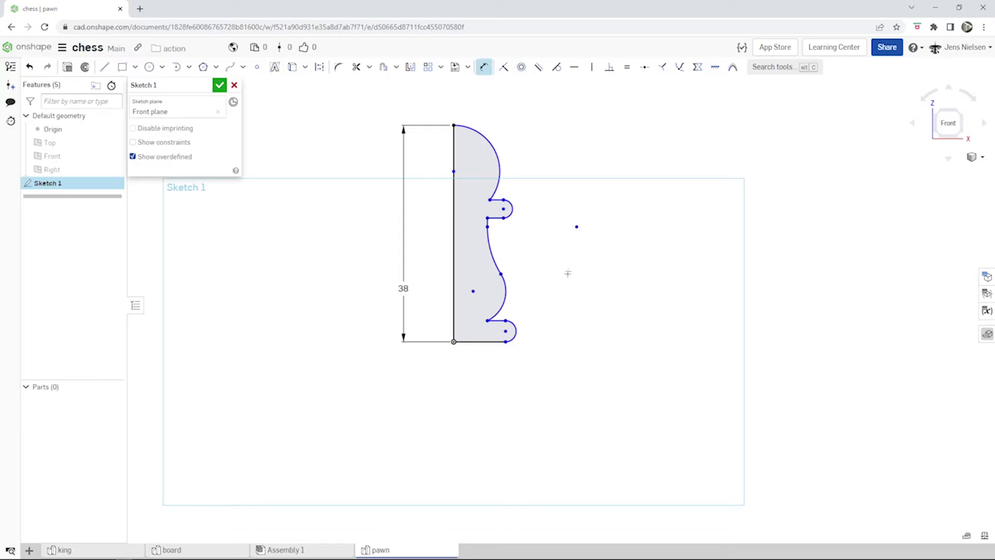
left_click(505, 331)
left_click(453, 332)
left_click(452, 366)
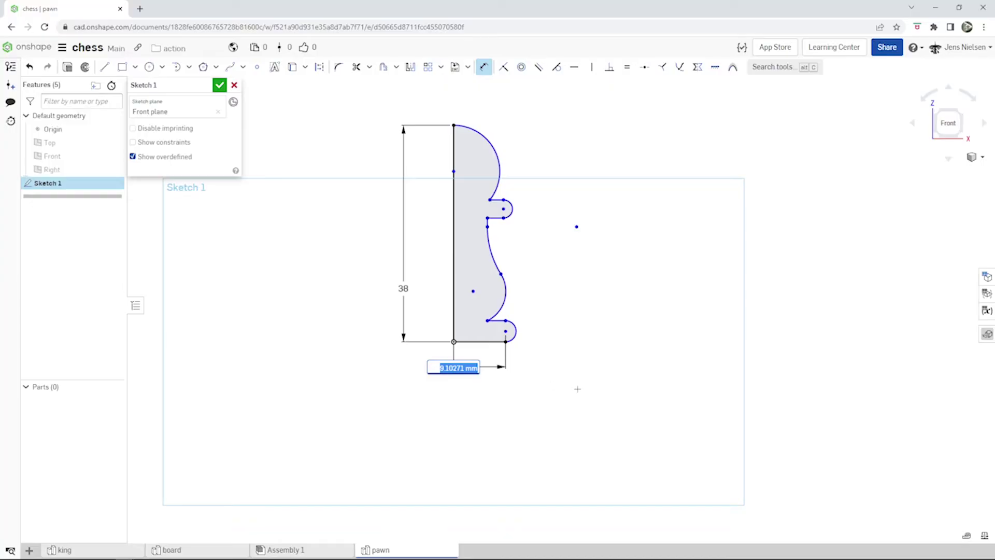
type("9")
key("Return")
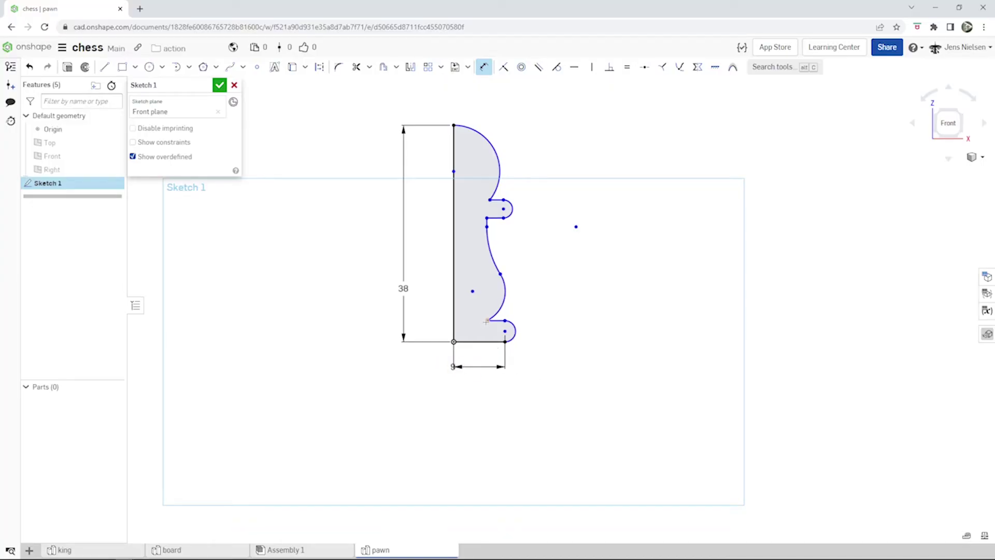
Dimension the inner end of the base's upper line at 6.5 mm from the vertical axis line.
left_click(454, 325)
left_click(487, 320)
left_click(469, 347)
type("6.5")
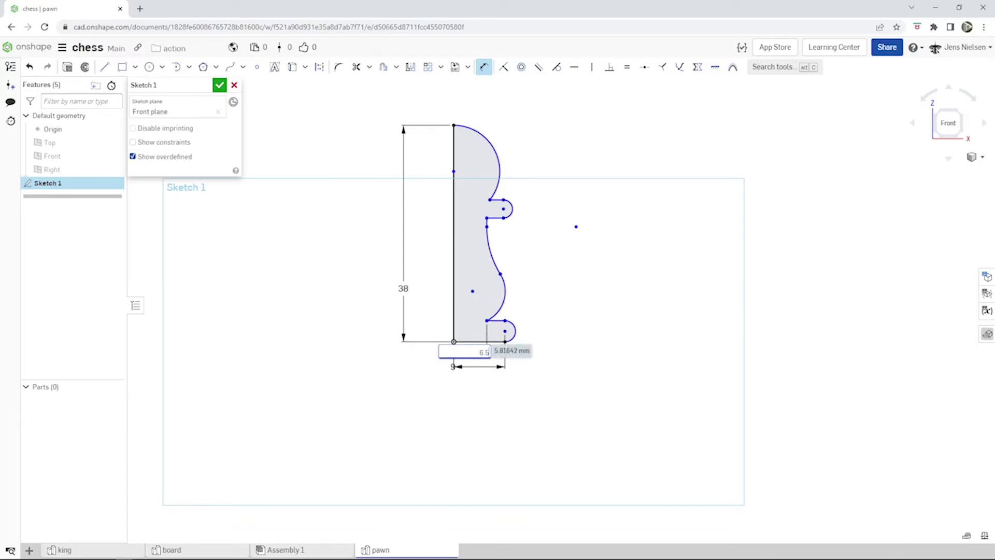
key("Return")
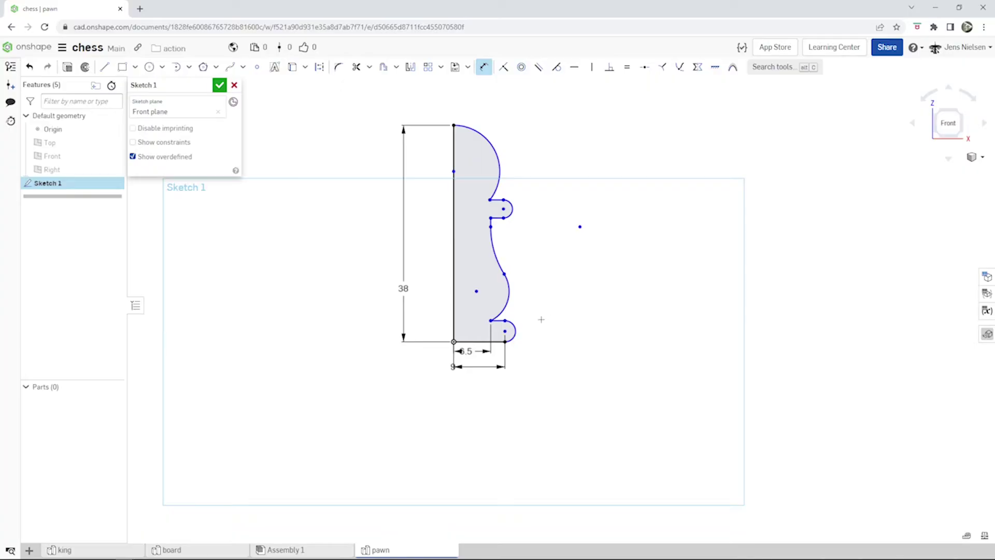
Dimension the body arcs, giving the lower convex arc a 6 mm radius and the upper concave arc a 15 mm radius.
left_click(507, 295)
left_click(513, 307)
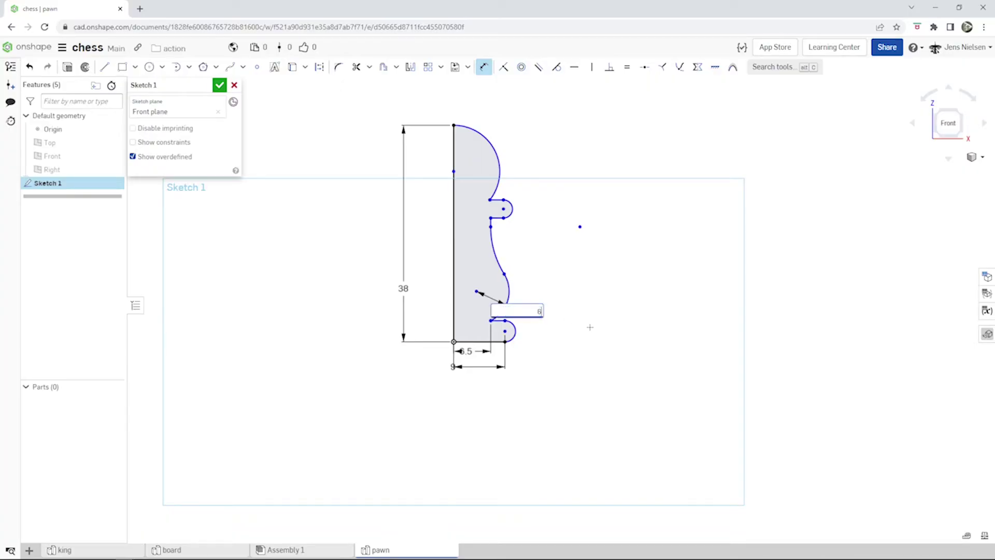
key("Return")
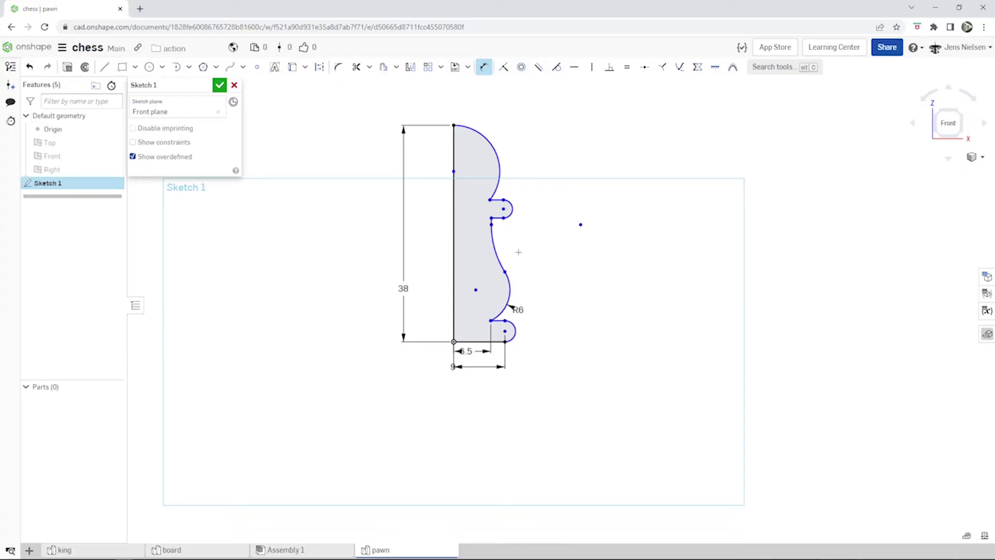
left_click(580, 224)
left_click(532, 251)
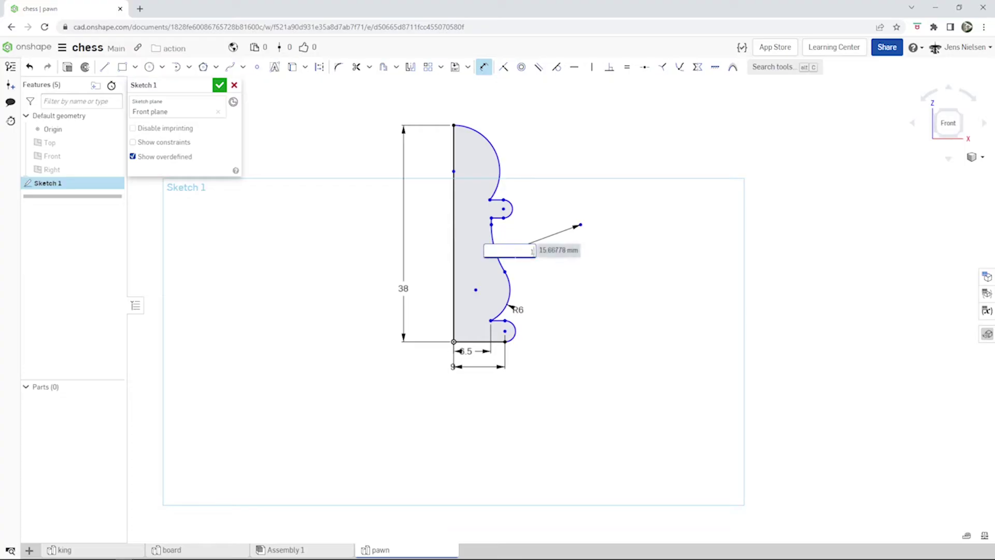
type("15")
key("Return")
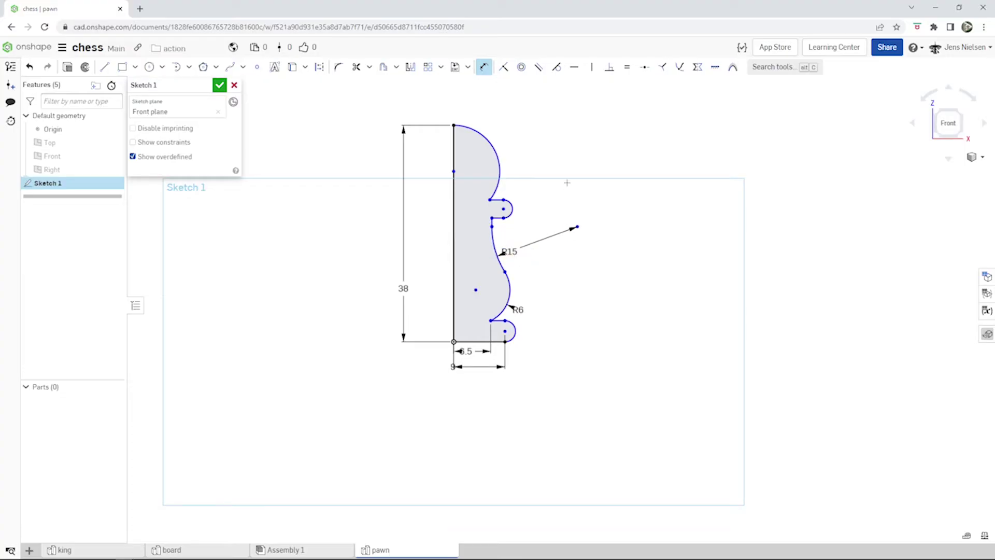
Dimension the head arc with a radius of 7.5 mm.
left_click(497, 151)
left_click(525, 151)
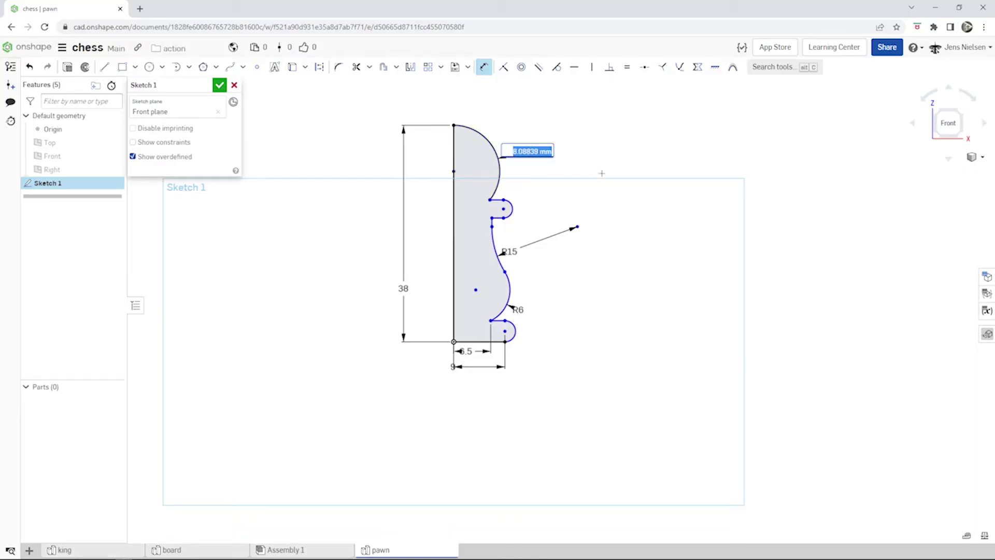
type("7.5")
key("Return")
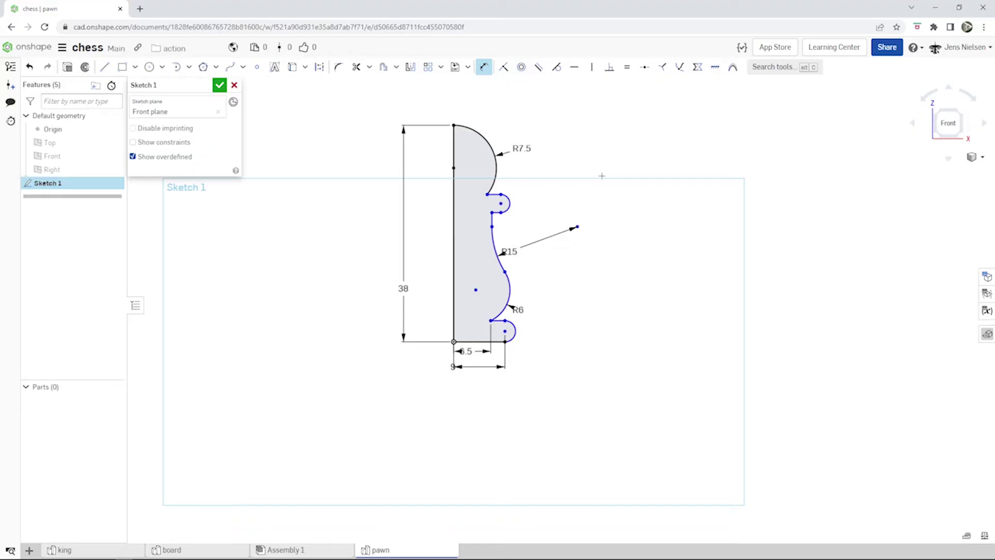
Apply an equal constraint between the collar's half-circle arc and the base's half-circle arc.
key("Escape")
key("e")
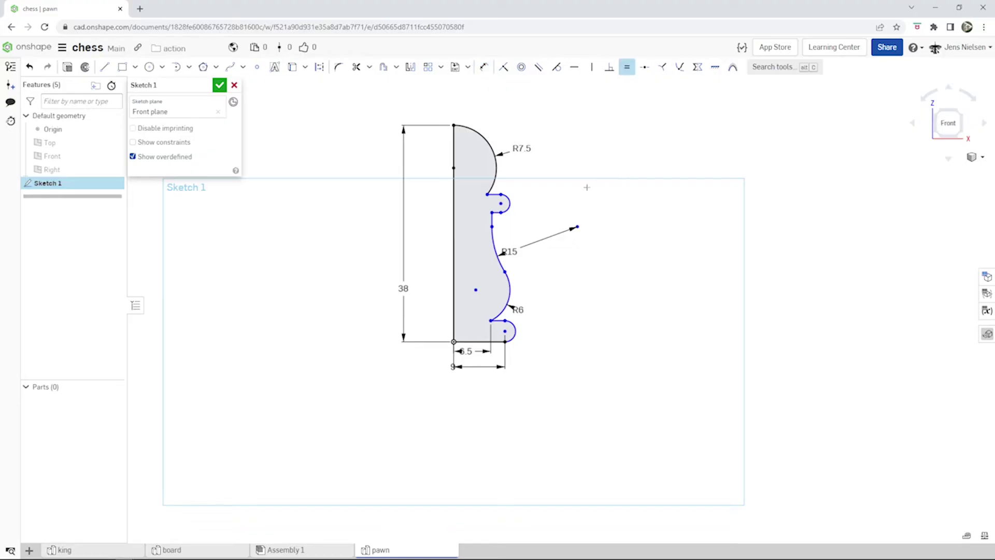
left_click(511, 208)
left_click(515, 326)
Dimension the collar's half-circle arc with a radius of 1.5 mm.
key("u")
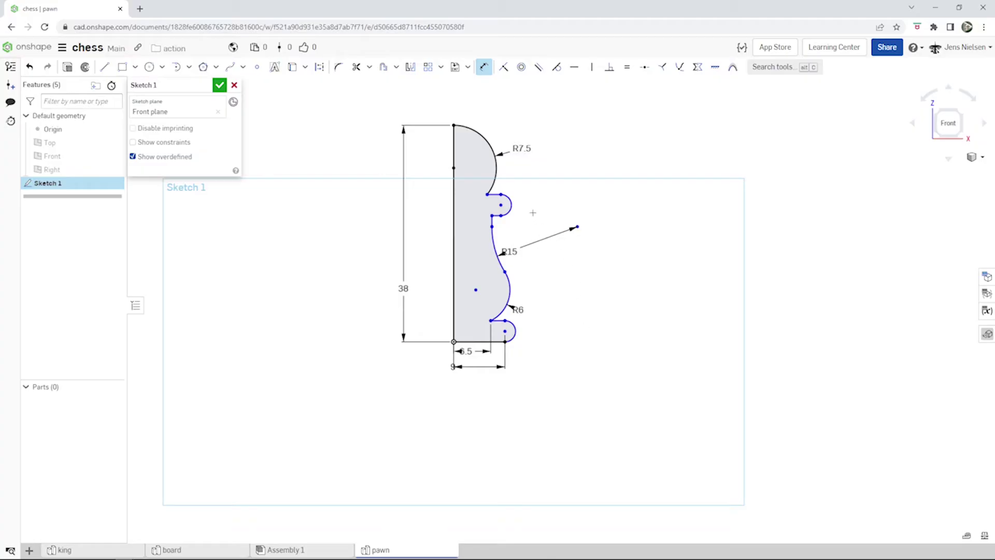
left_click(511, 206)
left_click(529, 195)
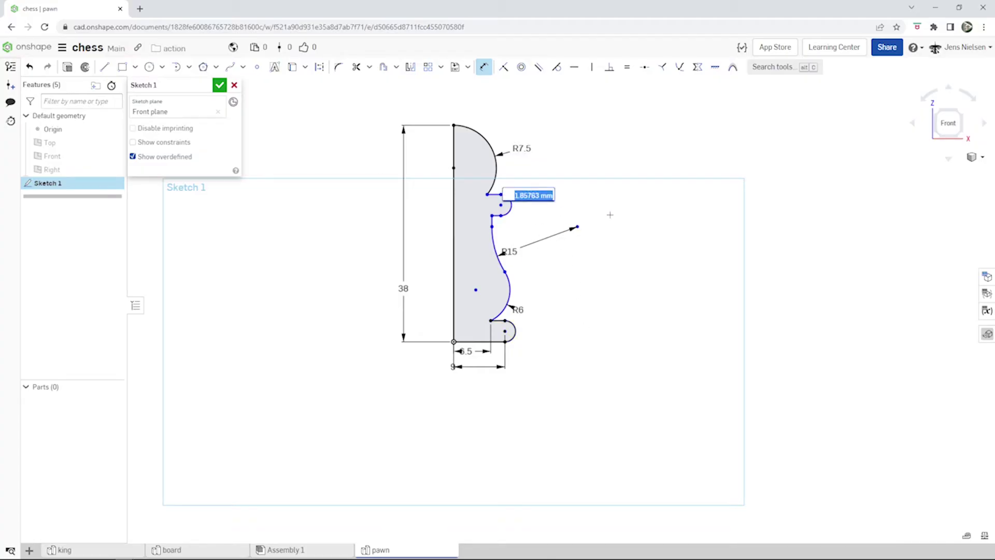
type("1.5")
key("Return")
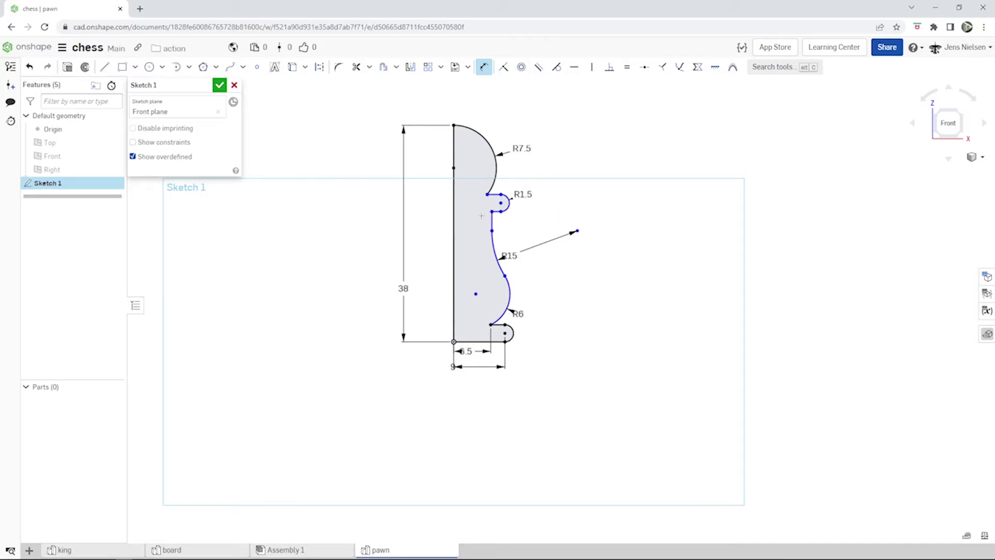
Dimension the short vertical neck line below the collar at 4 mm from the axis line.
left_click(454, 218)
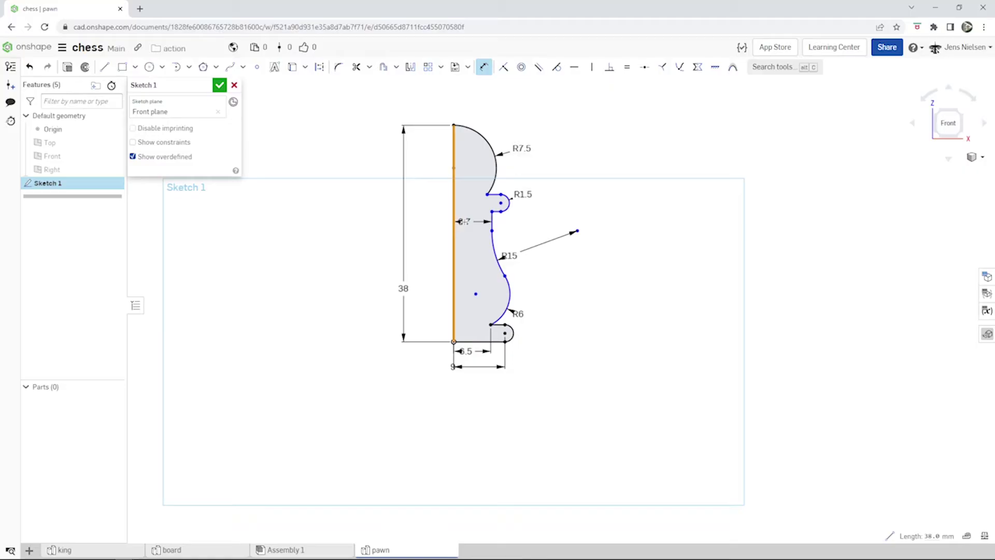
left_click(467, 223)
type("4")
key("Return")
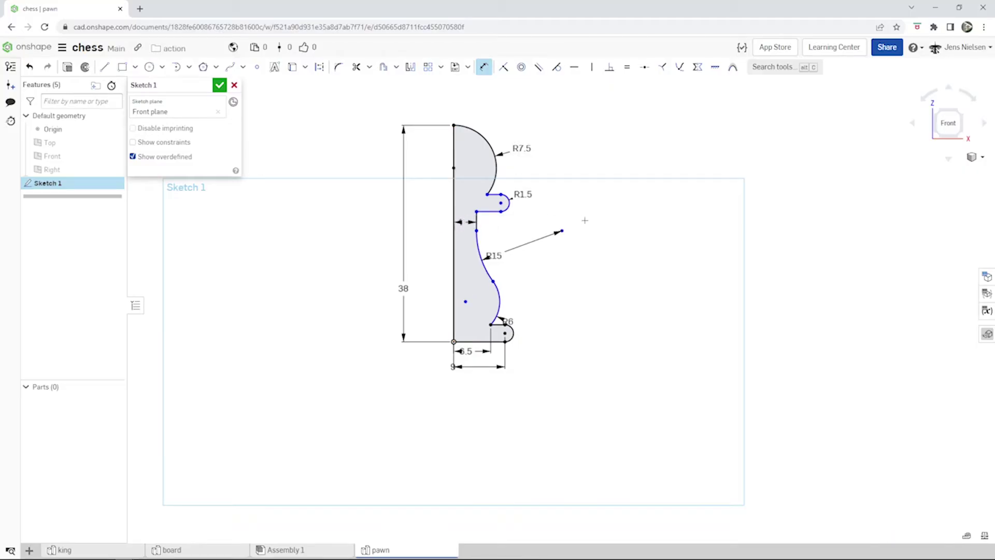
Draw a vertical construction line upward from the center of the base's half-circle arc, ending beside the top of the lower body arc.
key("l")
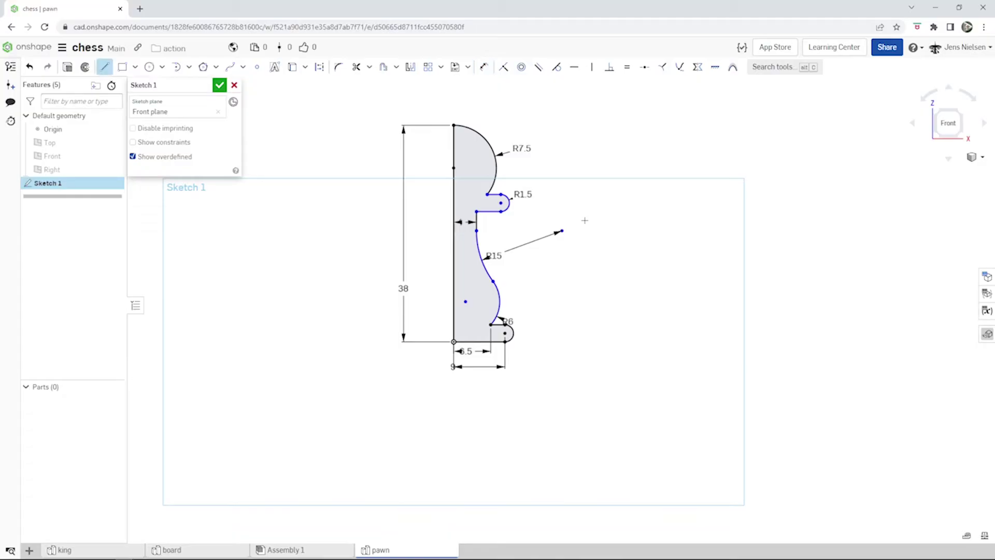
key("m")
left_click(505, 332)
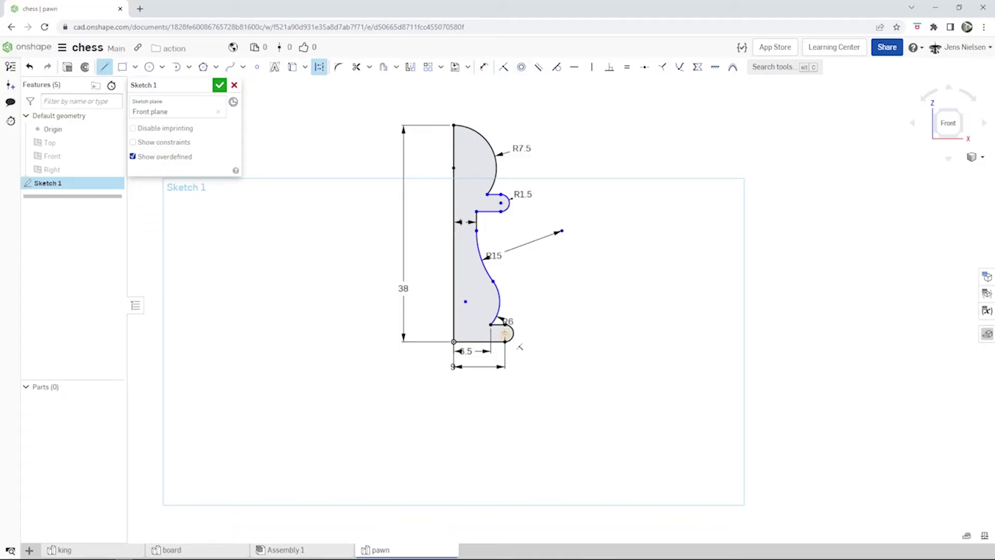
left_click(506, 279)
key("Escape")
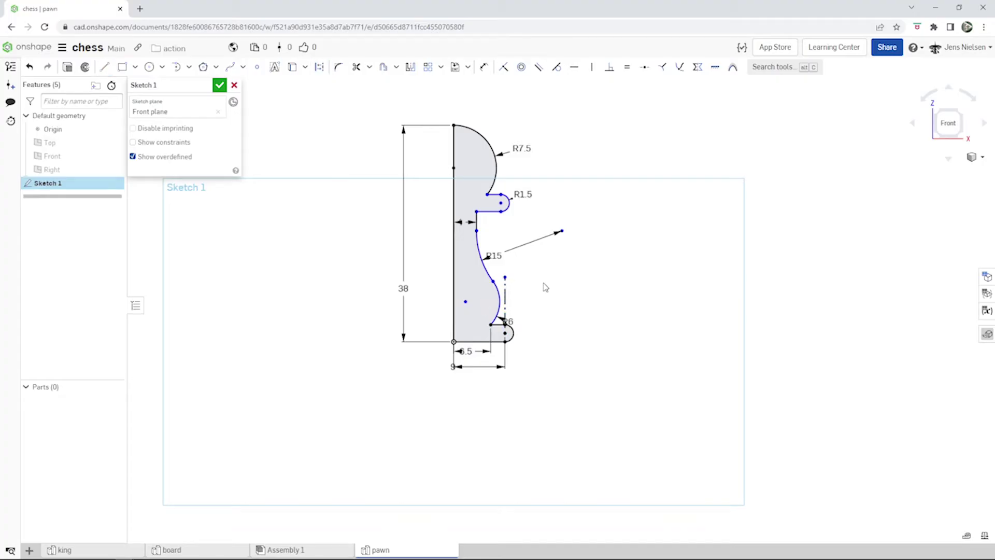
Make the 6 mm radius body arc tangent to the vertical construction line.
key("t")
left_click(502, 303)
left_click(506, 299)
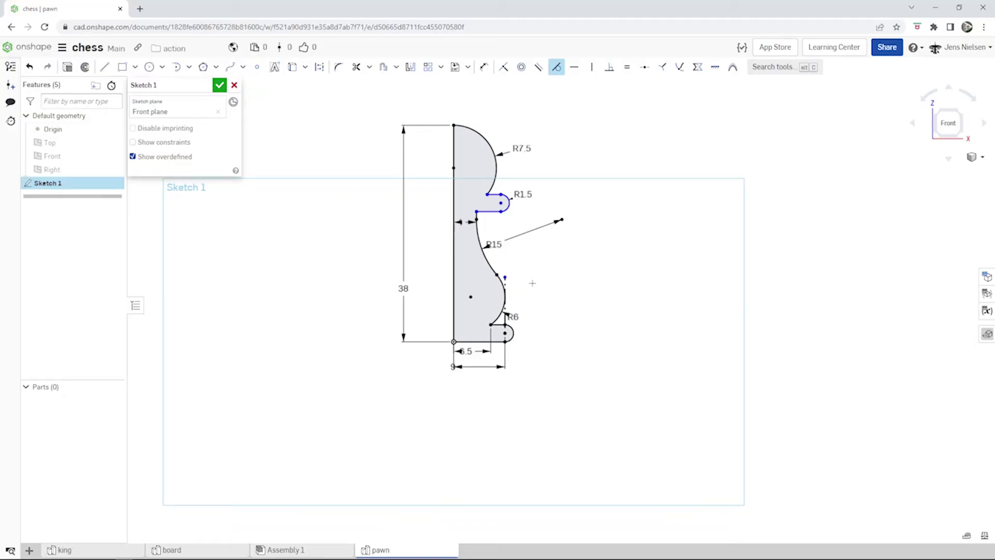
Dimension the vertical distance from the top of the head to the collar's upper line at 12.5 mm.
scroll(529, 272, "up", 5)
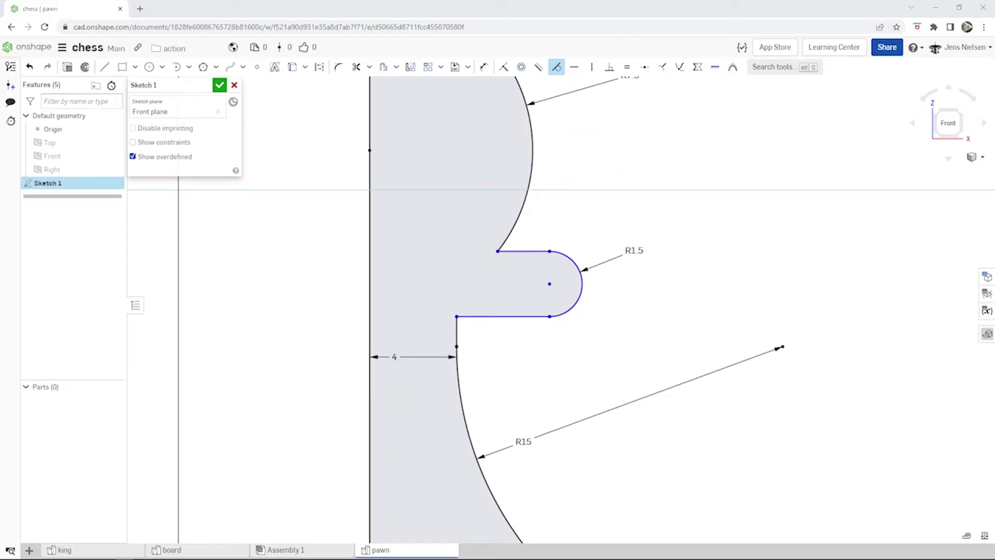
left_click(738, 288)
scroll(739, 287, "down", 3)
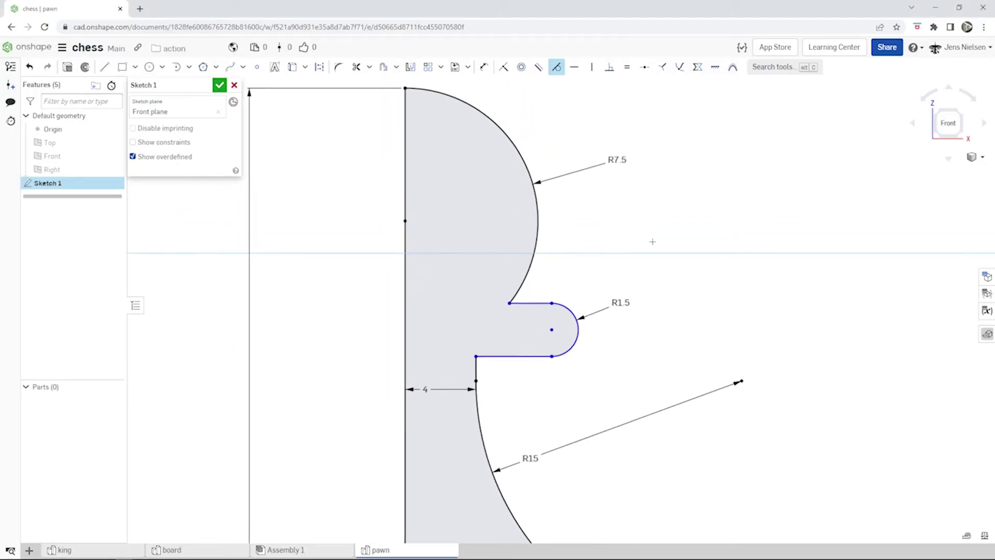
key("d")
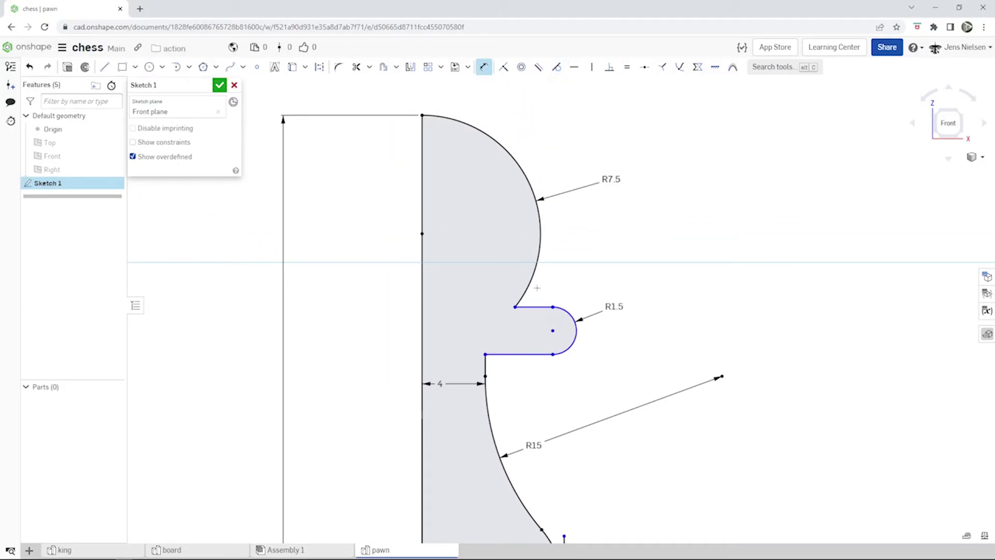
left_click(515, 307)
left_click(422, 115)
left_click(385, 191)
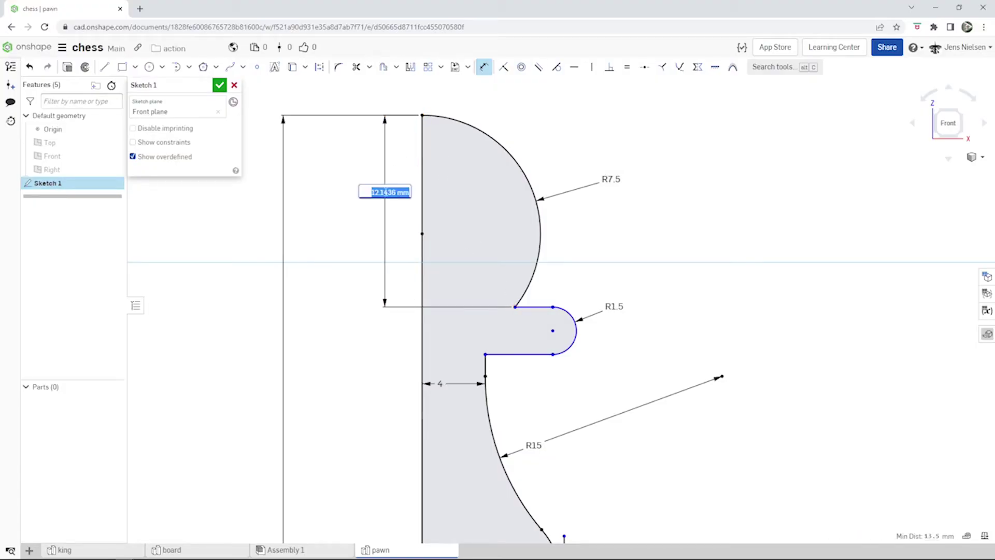
type("1")
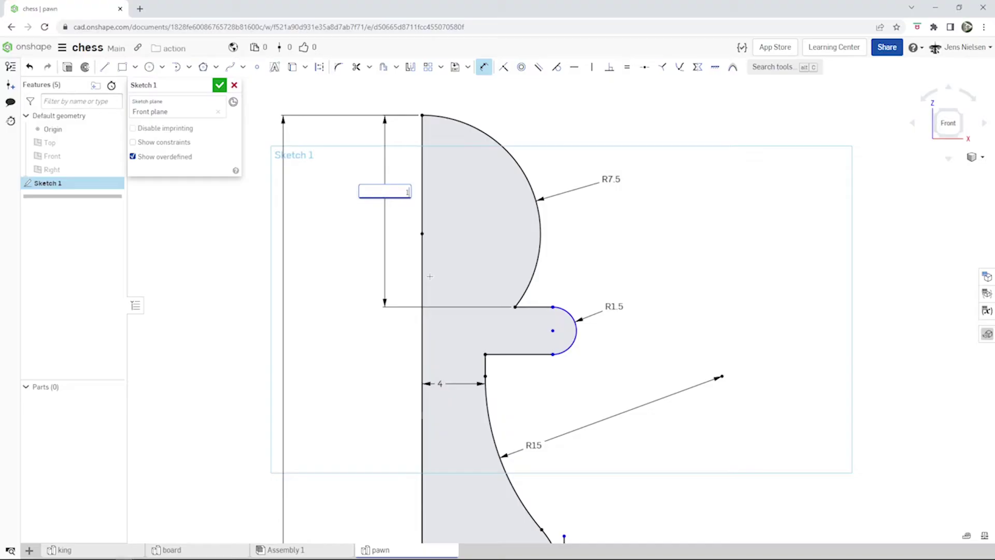
type("2.5")
key("Return")
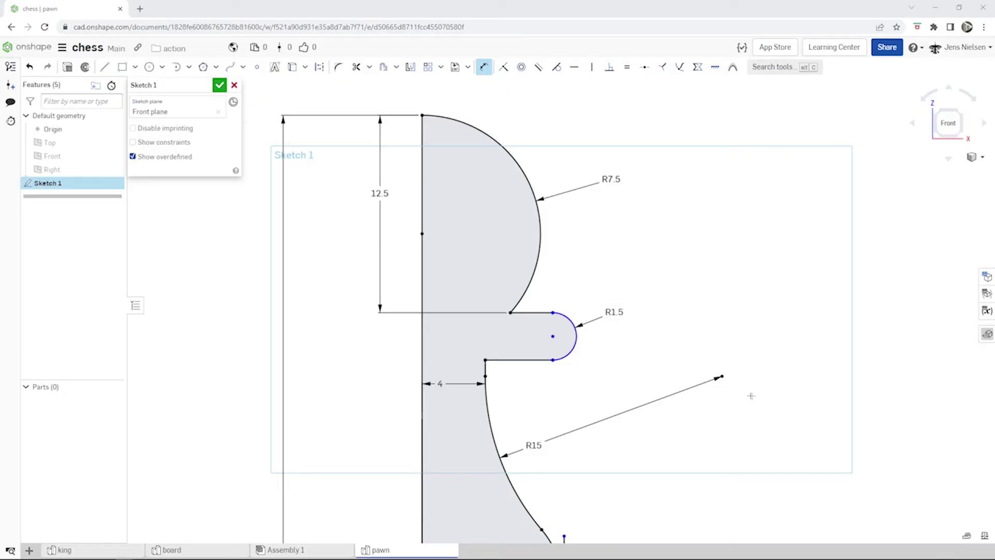
Try to align the collar arc's center vertically with the base arc's center, and undo that constraint.
scroll(584, 355, "down", 2)
scroll(585, 355, "down", 2)
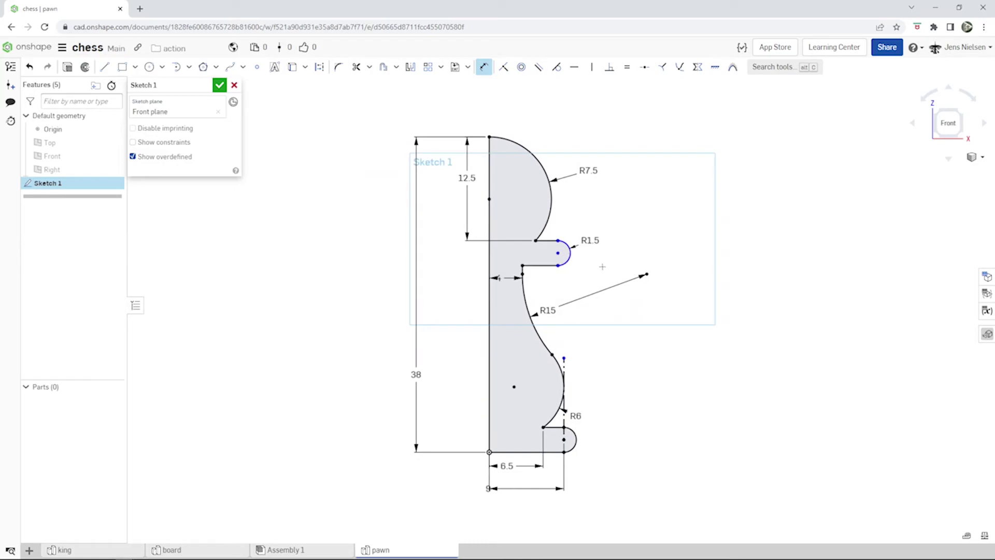
key("Escape")
key("v")
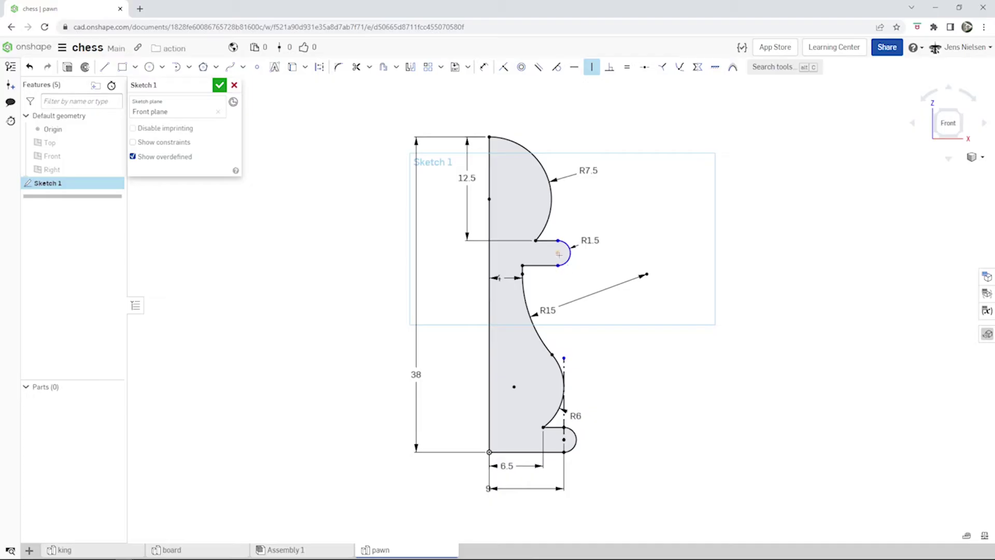
key("d")
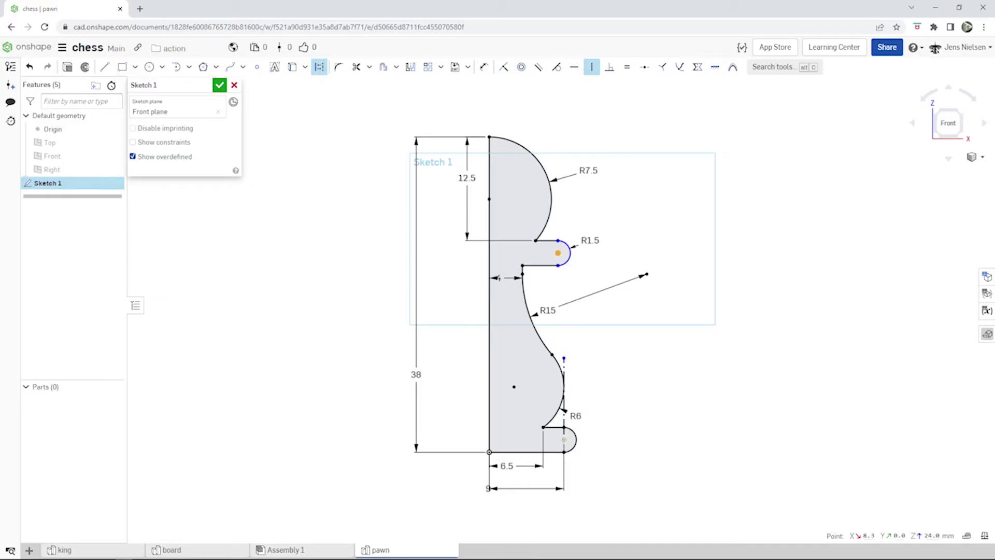
left_click(564, 439)
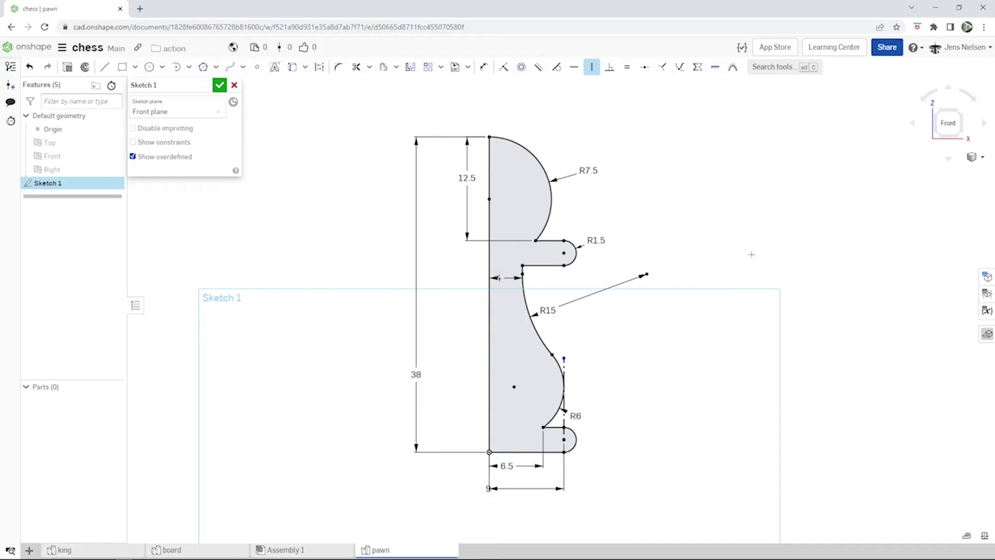
key("ctrl+z")
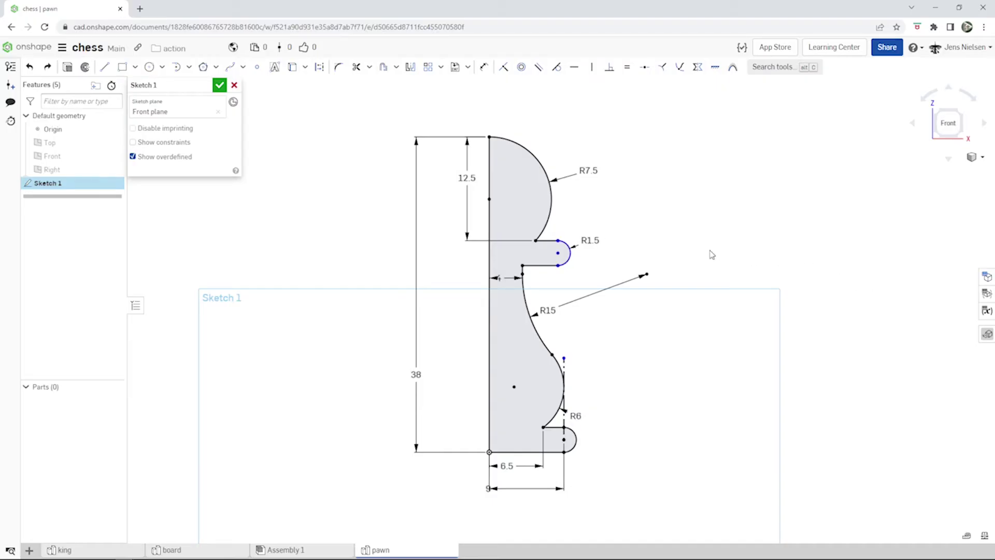
Align the collar arc's center vertically with the inner end of the base's upper line and finish the sketch.
key("v")
left_click(557, 254)
left_click(543, 427)
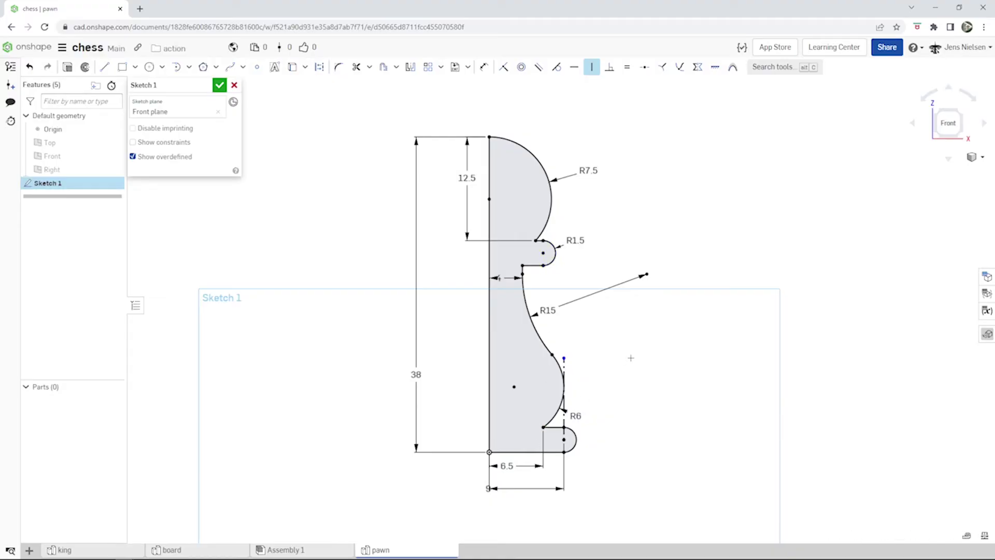
left_click(219, 85)
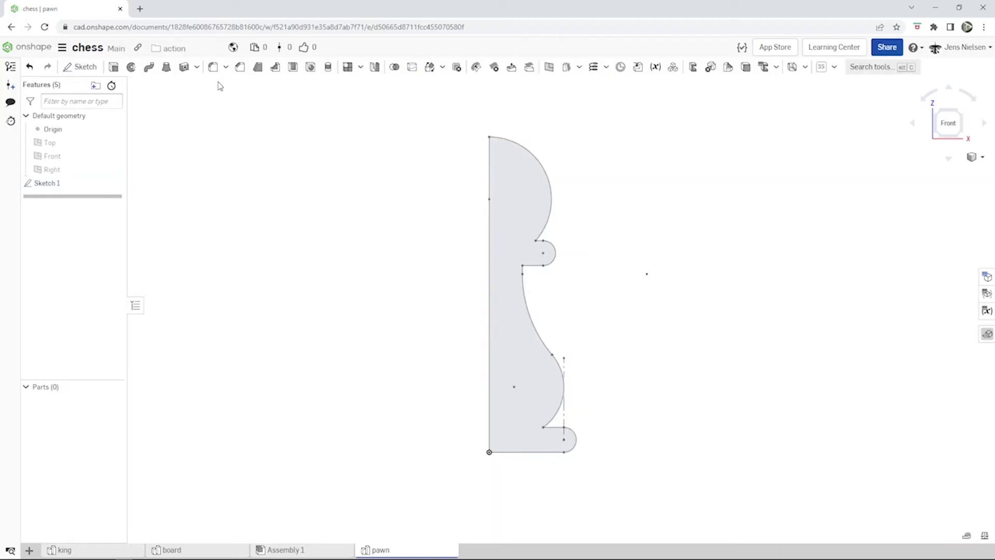
Revolve the half profile fully around its vertical axis line as a new solid.
left_click(131, 66)
left_click(539, 371)
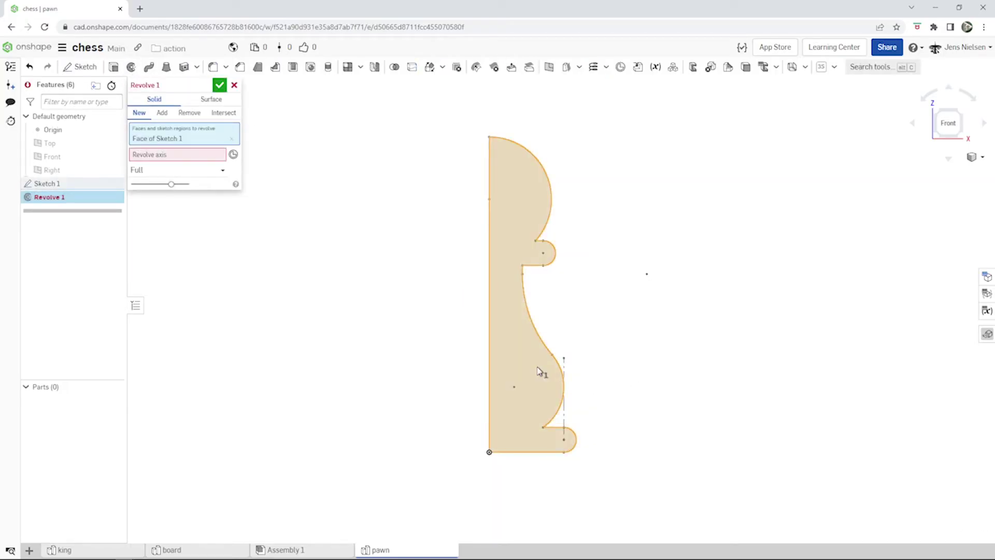
left_click(207, 155)
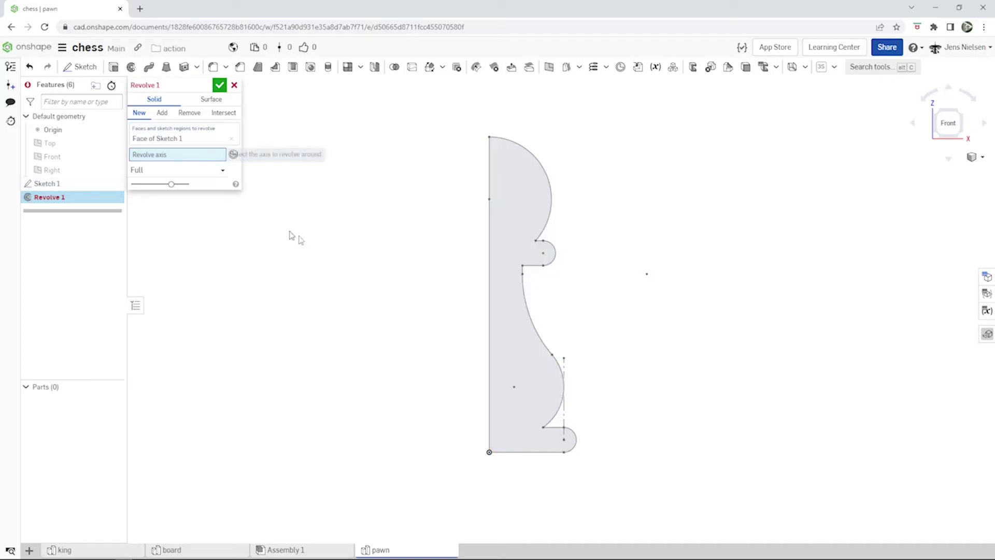
left_click(489, 321)
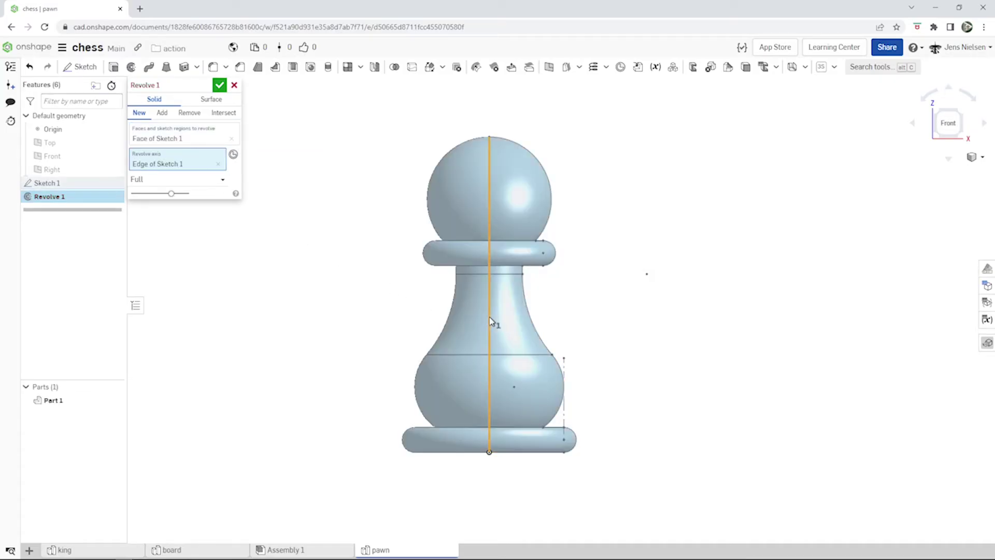
left_click(219, 85)
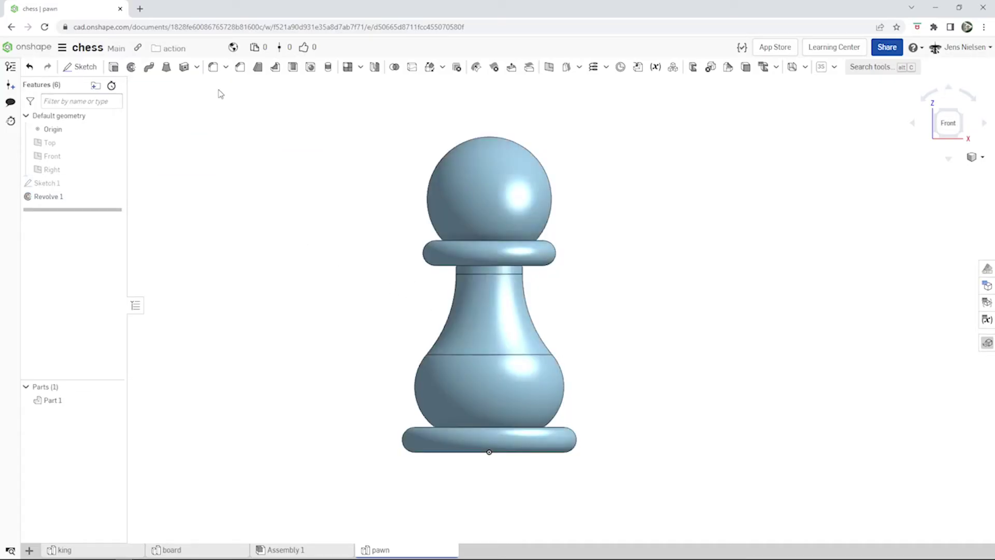
Rename the revolved part in the parts list as pawn.
right_click(47, 401)
left_click(74, 412)
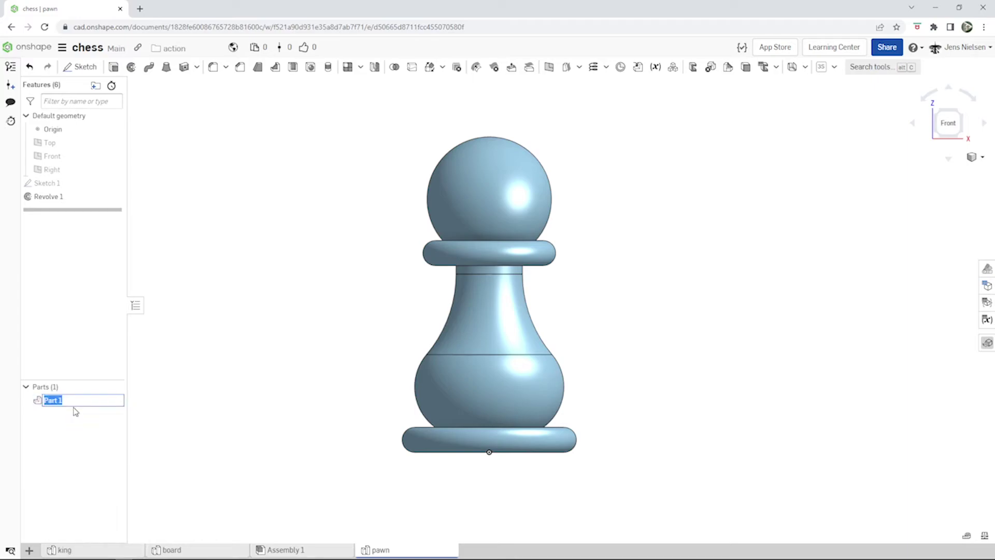
type("pawn")
key("Return")
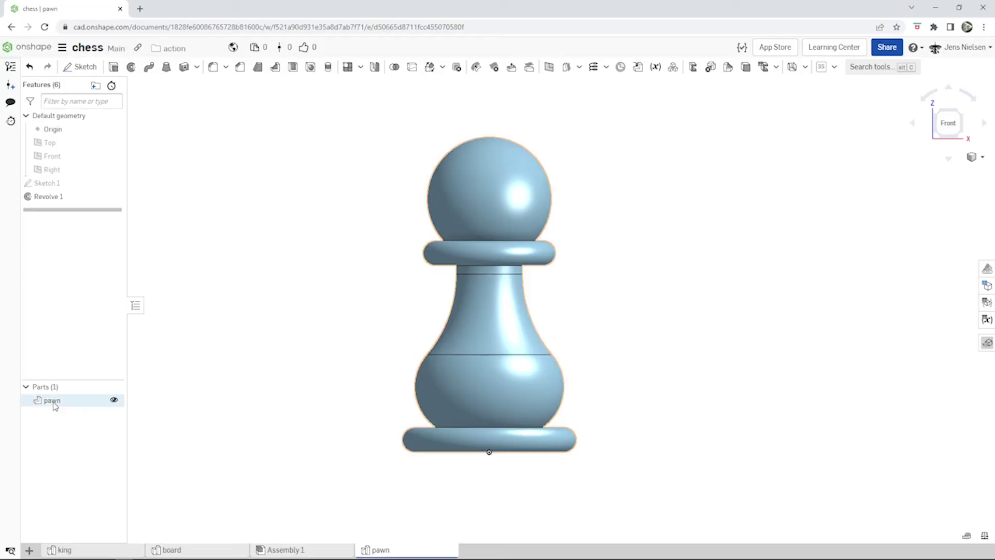
Change the pawn part's appearance to a dark blue-gray with RGB 89, 96, 102.
right_click(54, 401)
left_click(78, 447)
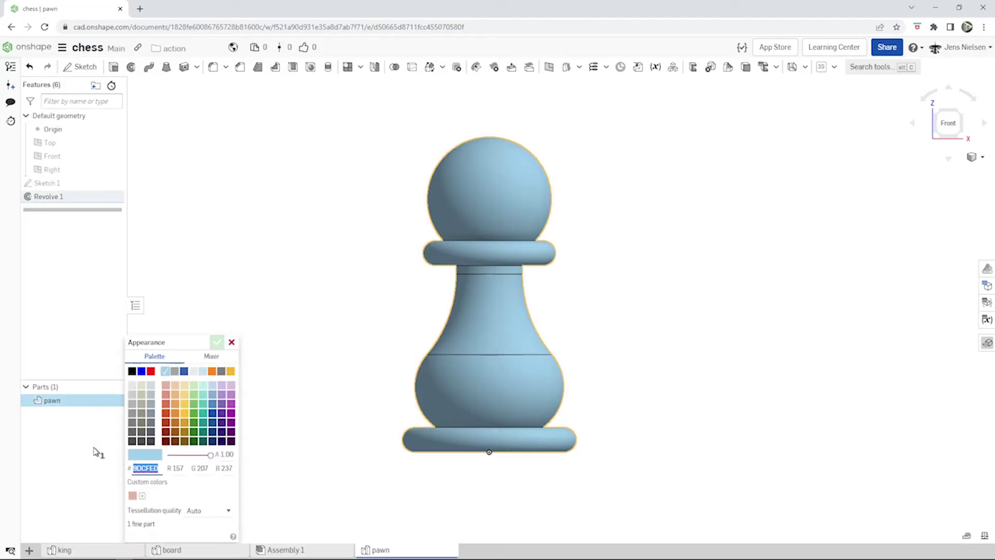
left_click(132, 432)
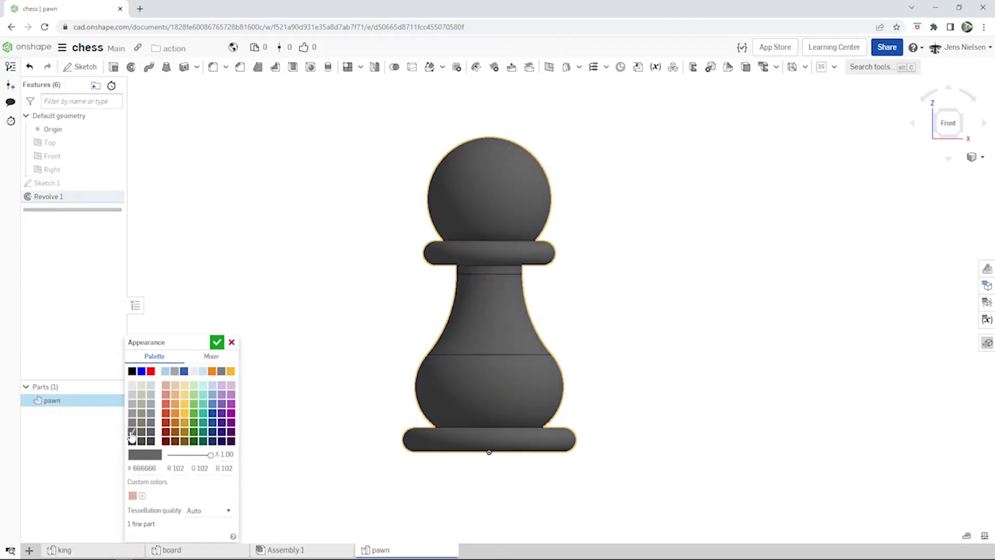
left_click(151, 432)
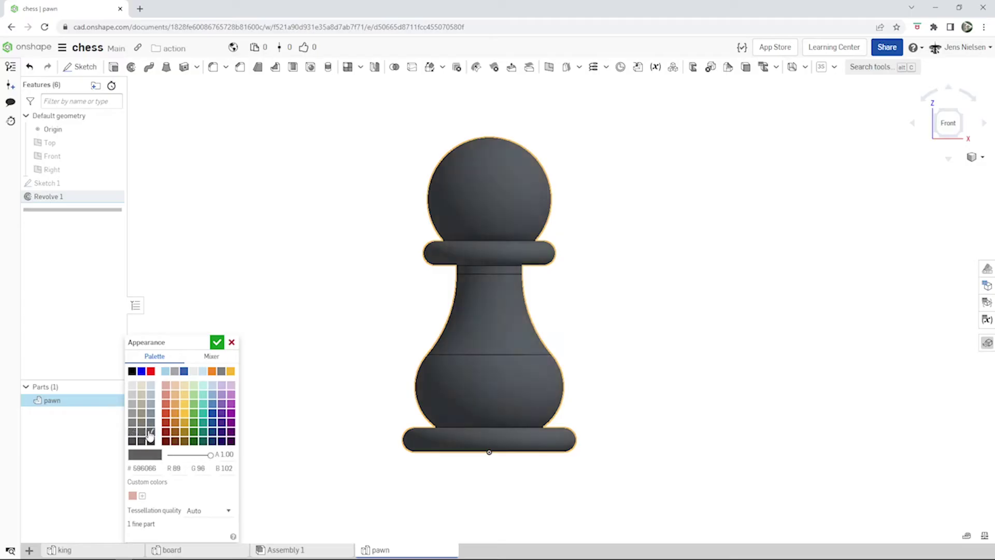
left_click(217, 342)
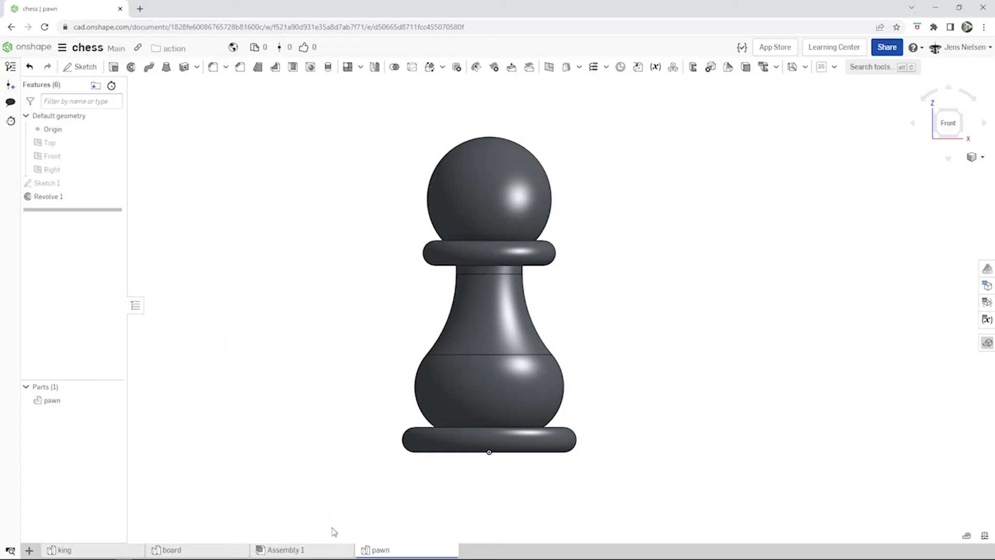
Insert one pawn from its Part Studio into Assembly 1 with the chessboard and king.
mouse_move(327, 553)
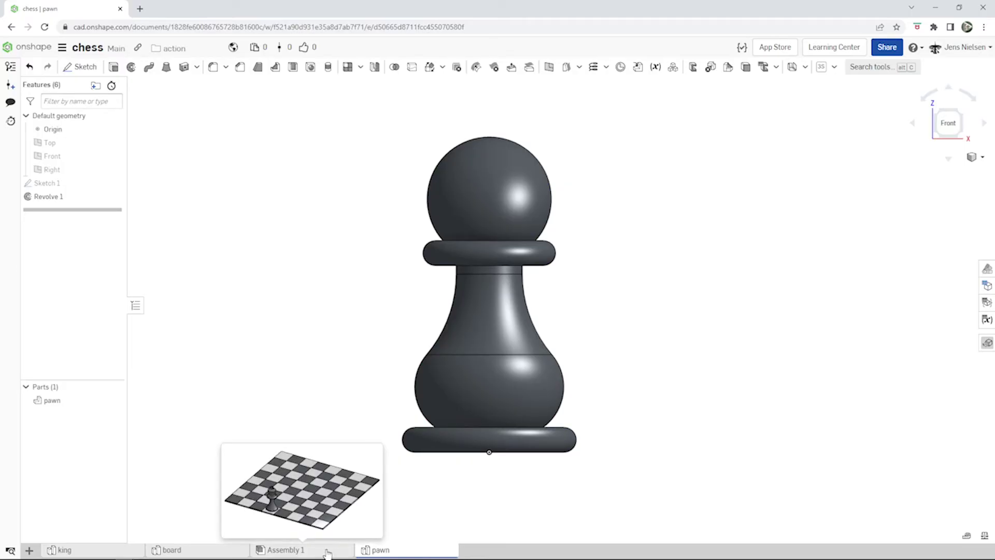
left_click(327, 552)
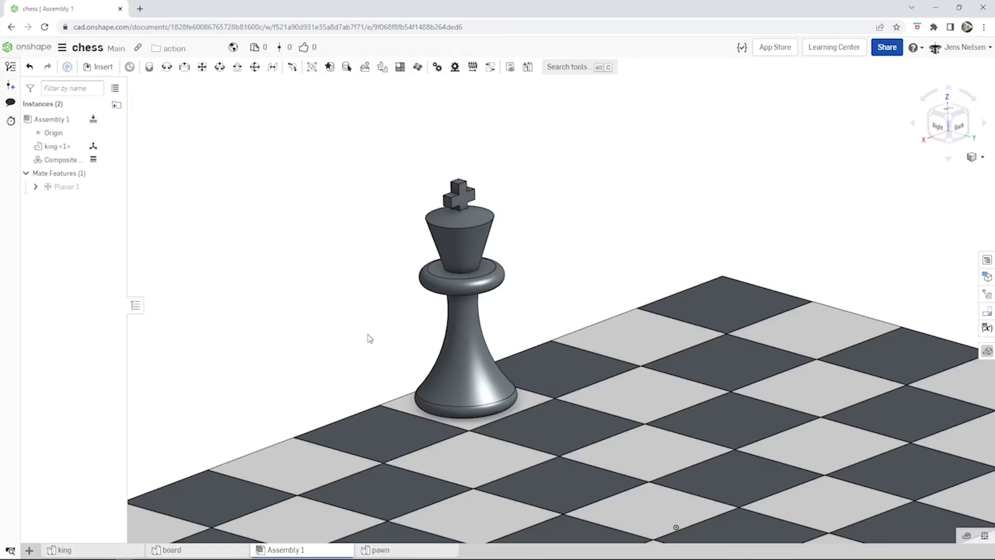
left_click(98, 66)
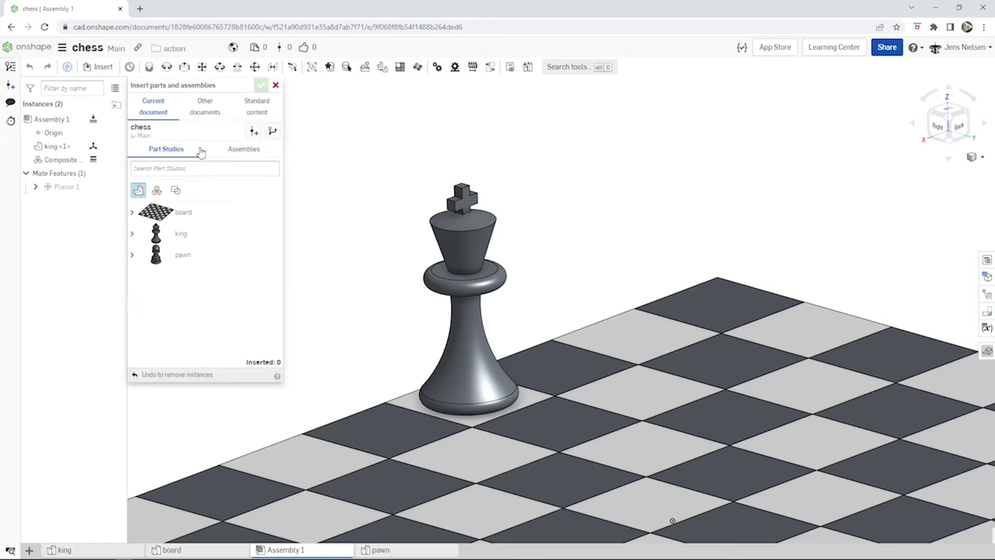
left_click(179, 256)
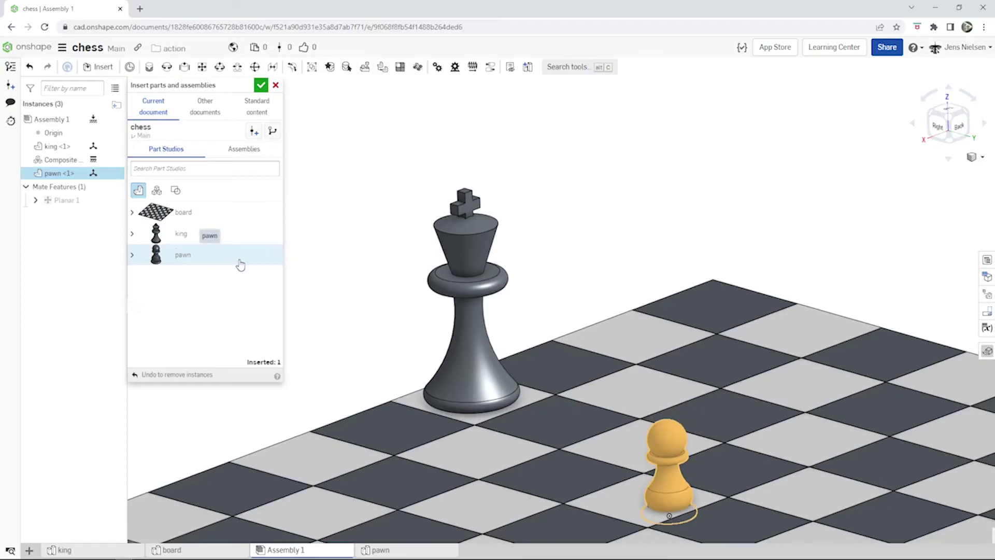
left_click(261, 85)
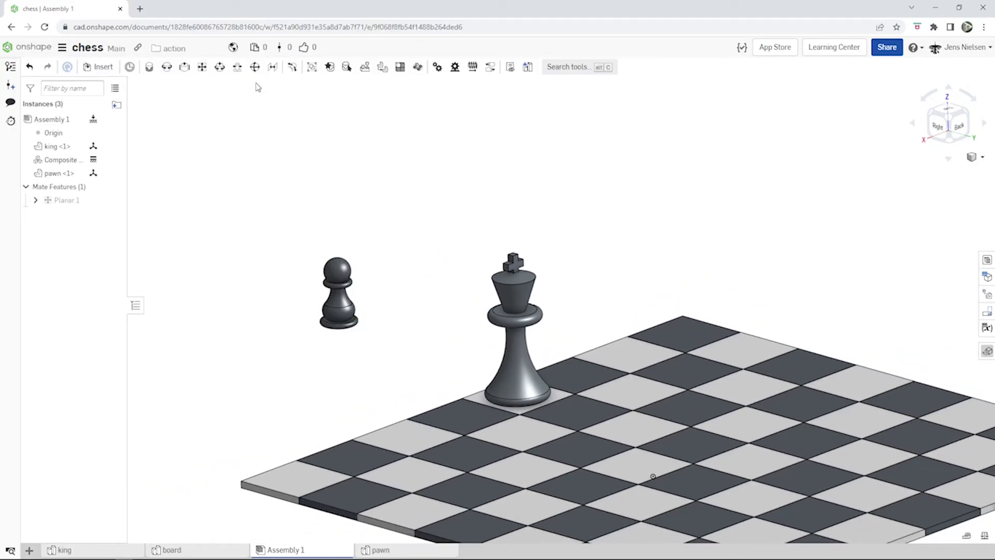
Add a planar mate placing the center of the pawn's bottom face on the dark edge square beside the board's light corner square.
left_click(202, 67)
right_click_drag(260, 142, 386, 215)
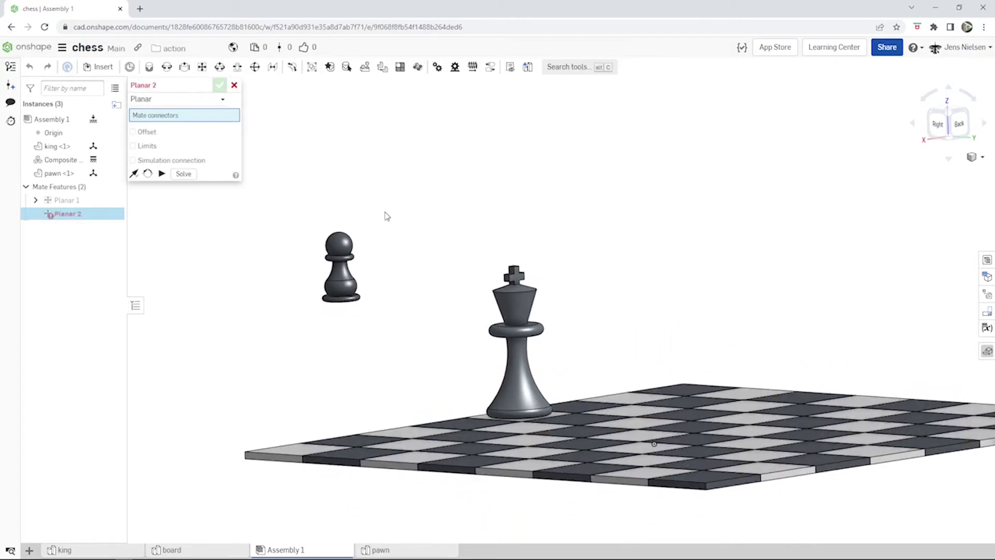
scroll(409, 278, "up", 6)
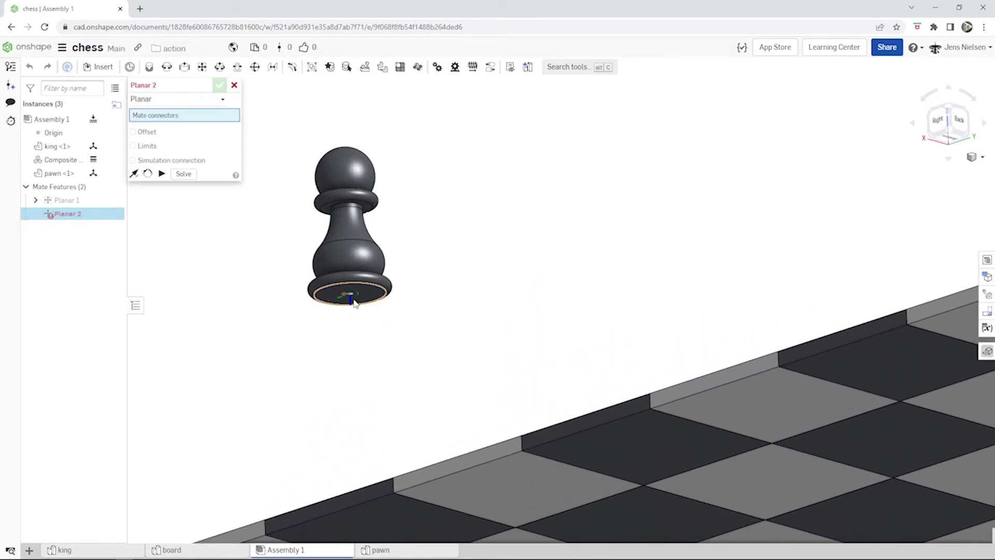
left_click(353, 301)
scroll(384, 329, "down", 5)
scroll(429, 327, "up", 5)
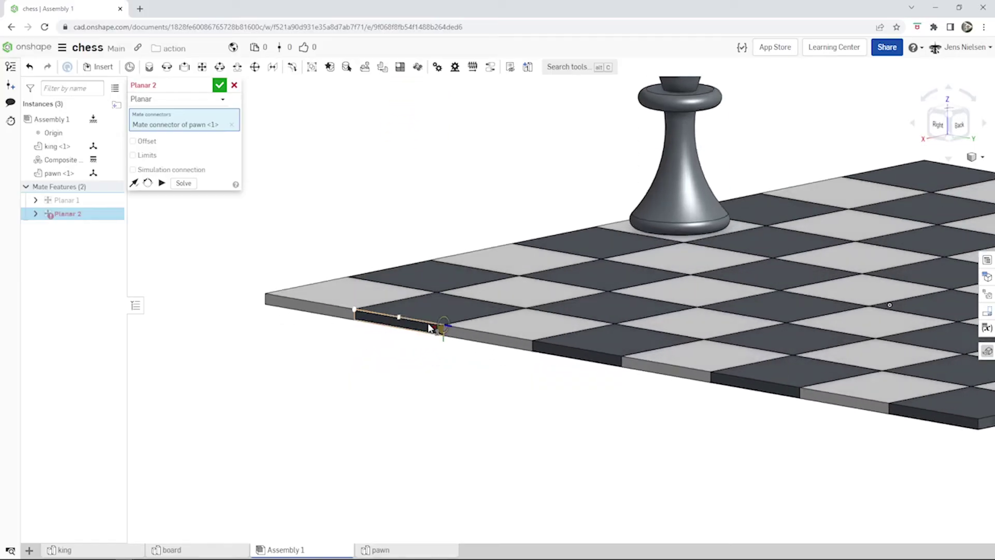
right_click_drag(428, 327, 433, 295)
left_click(438, 287)
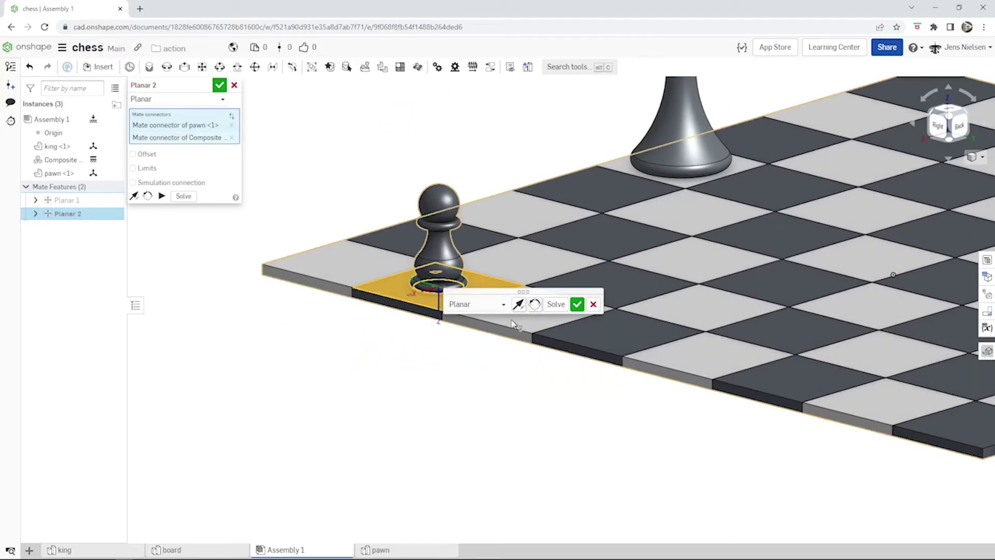
left_click(577, 304)
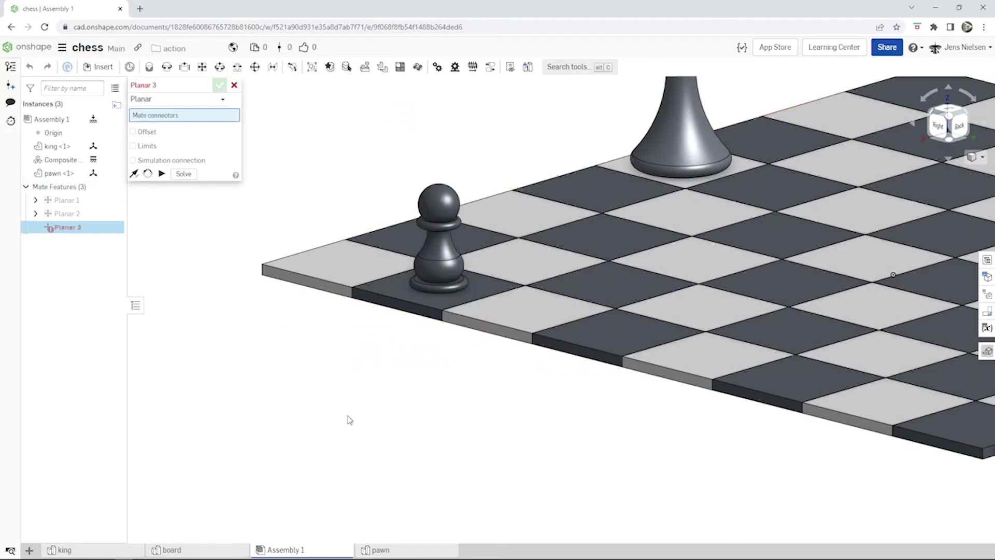
scroll(349, 420, "down", 5)
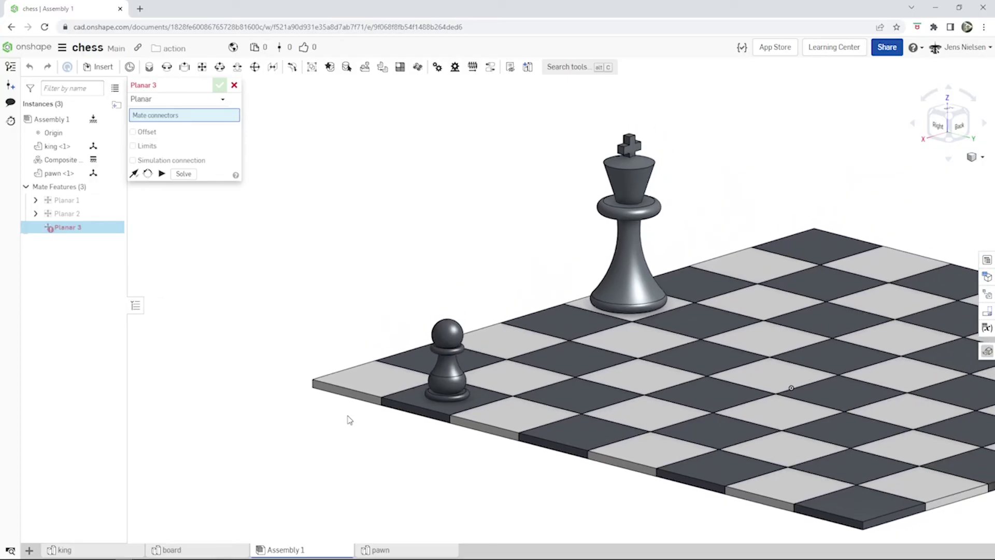
left_click(234, 85)
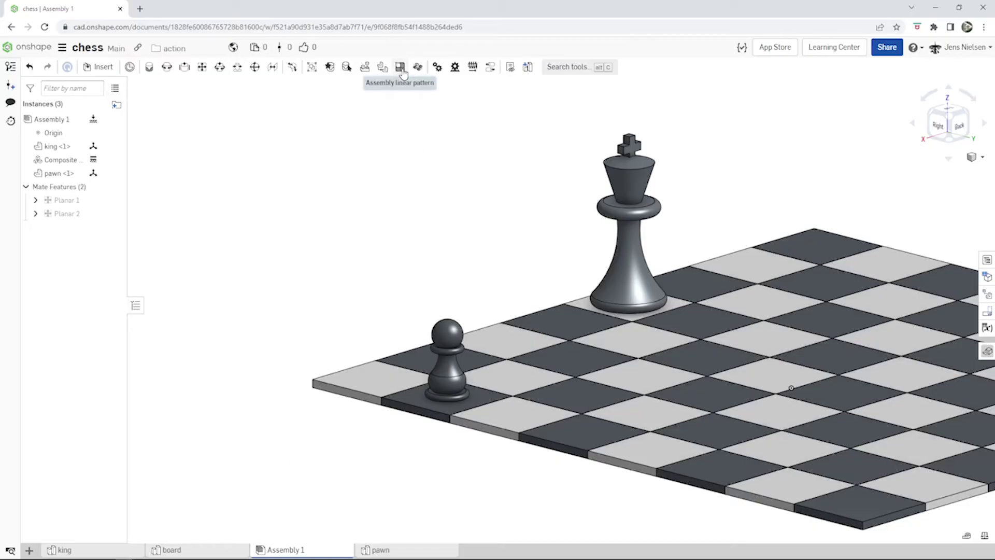
Create a linear pattern of the pawn along the board's edge, with reversed direction, 44 mm spacing and 8 instances.
left_click(400, 67)
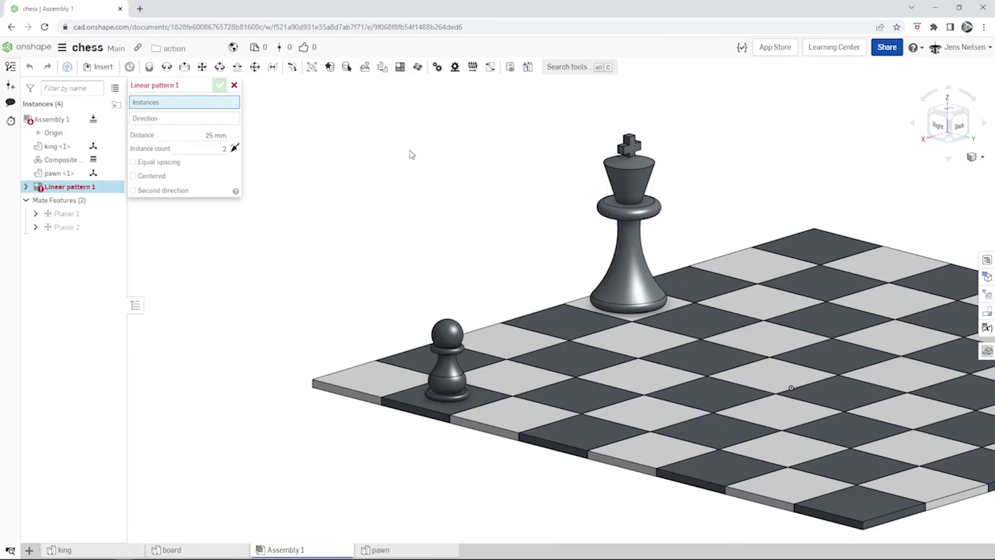
left_click(449, 376)
left_click(209, 132)
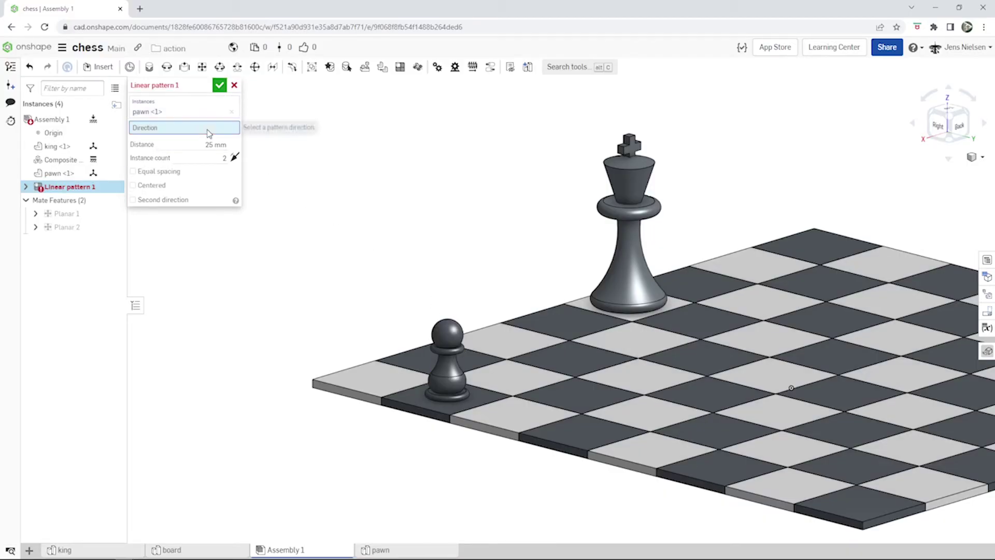
left_click(337, 371)
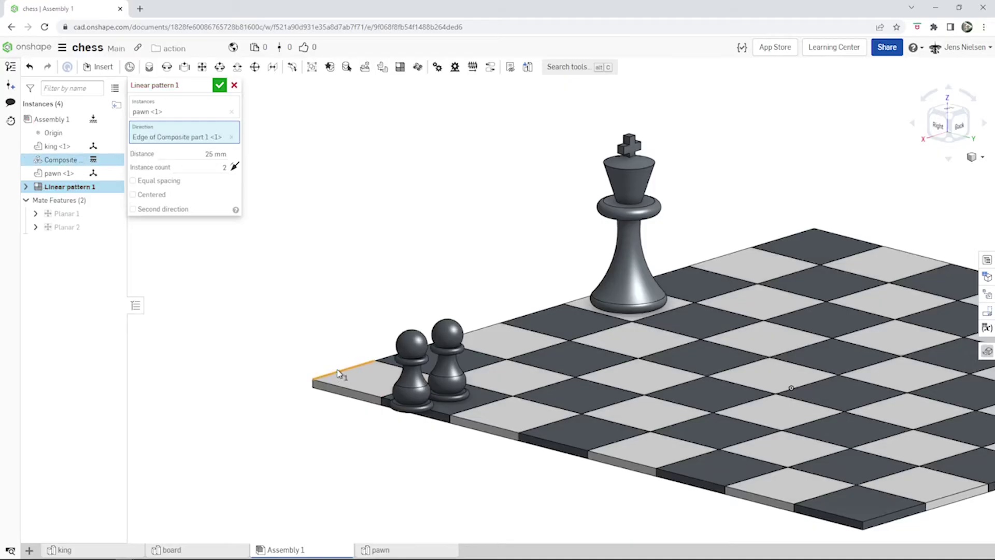
left_click(236, 168)
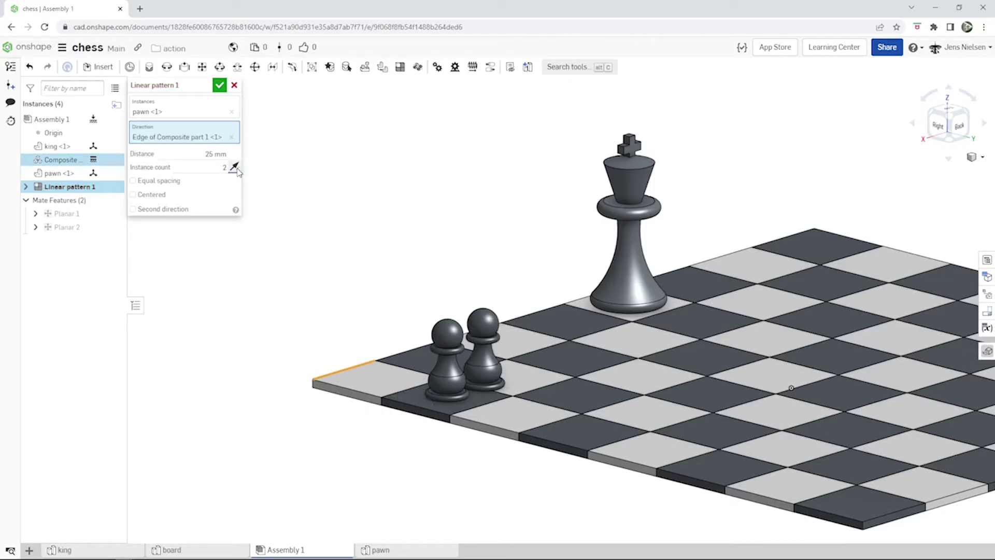
left_click(210, 154)
type("44")
left_click(220, 168)
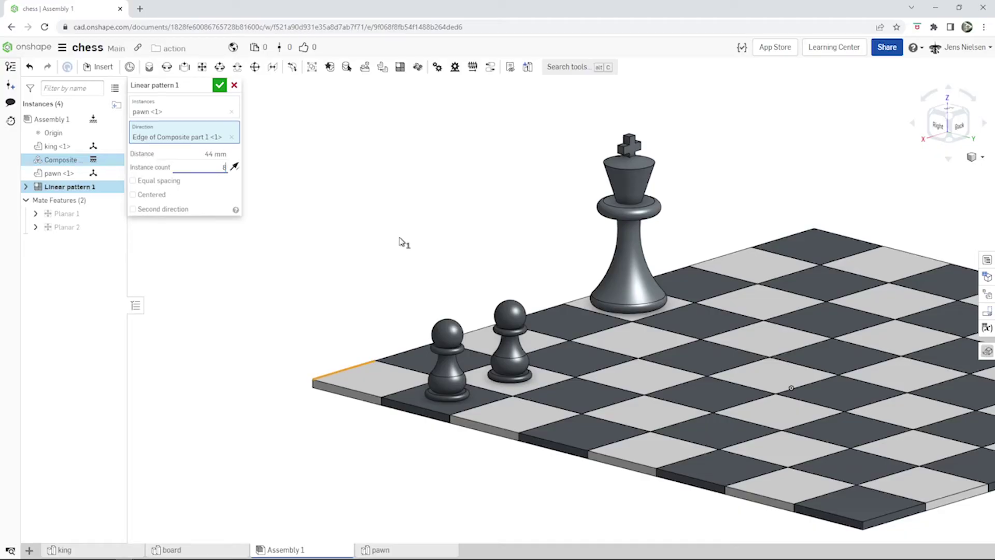
key("Return")
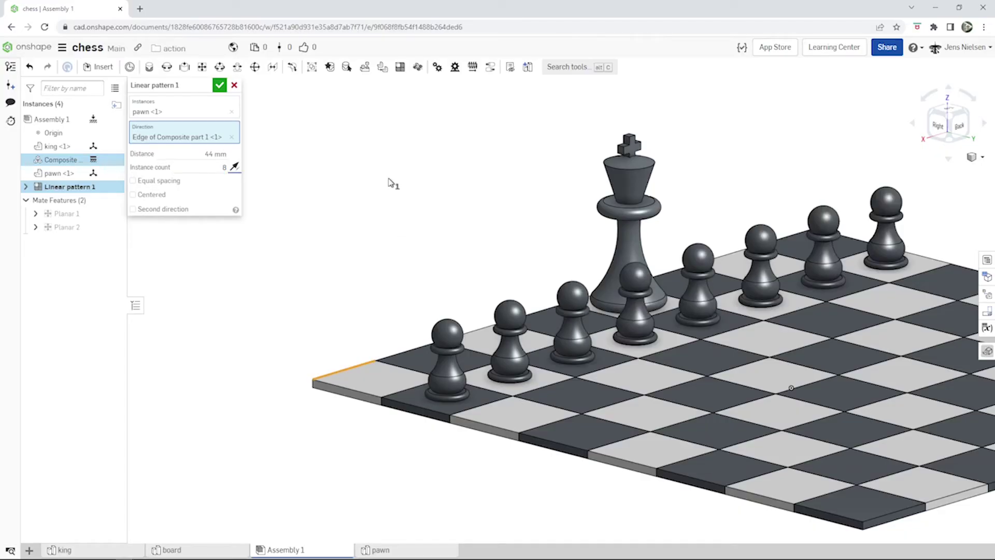
left_click(219, 85)
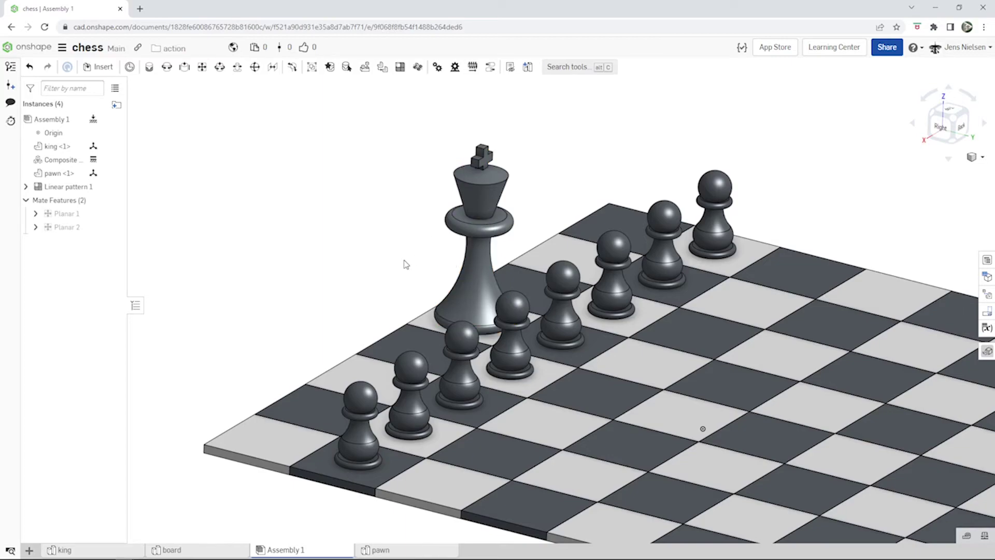
scroll(406, 262, "up", 3)
scroll(408, 266, "up", 2)
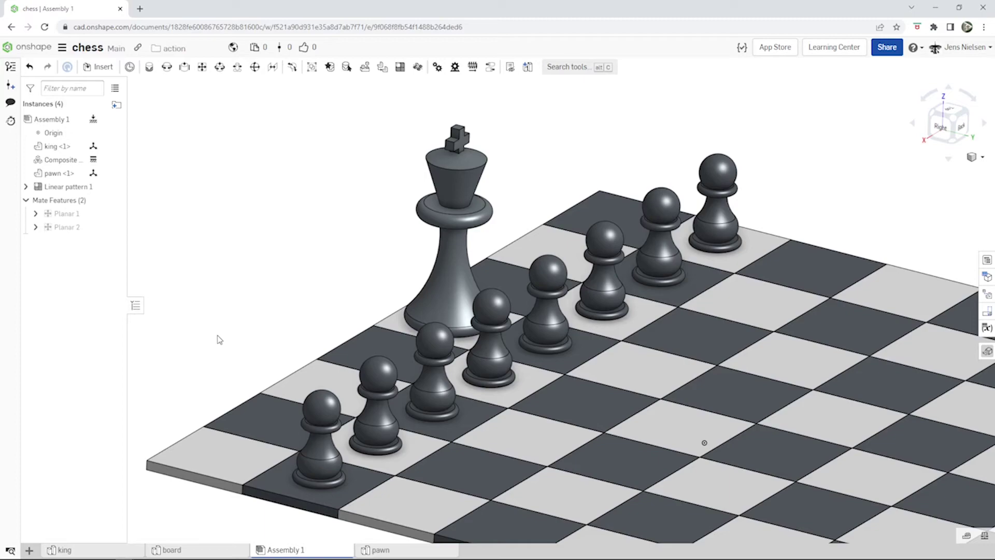
middle_click_drag(243, 331, 240, 334)
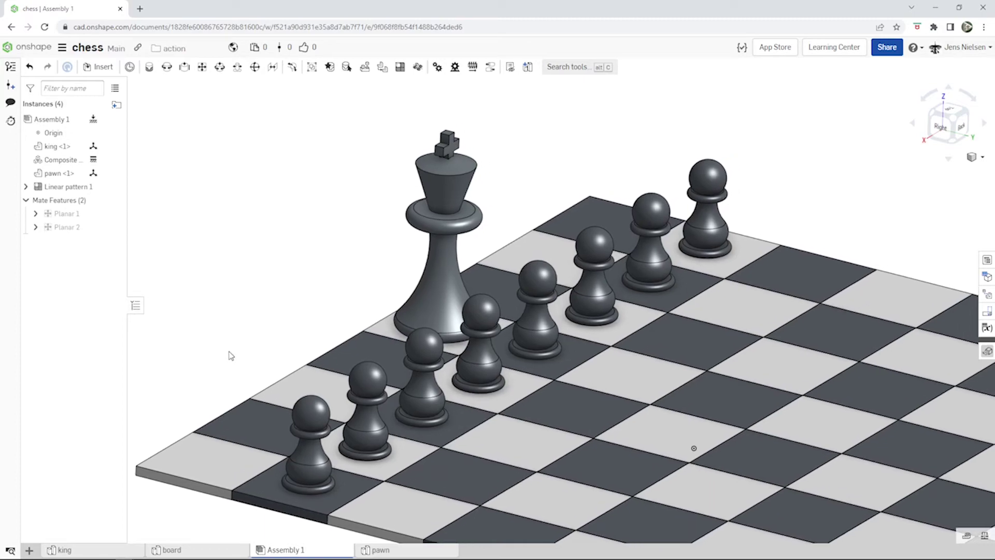
Duplicate the king Part Studio, open the copy and rename it as queen.
left_click(101, 551)
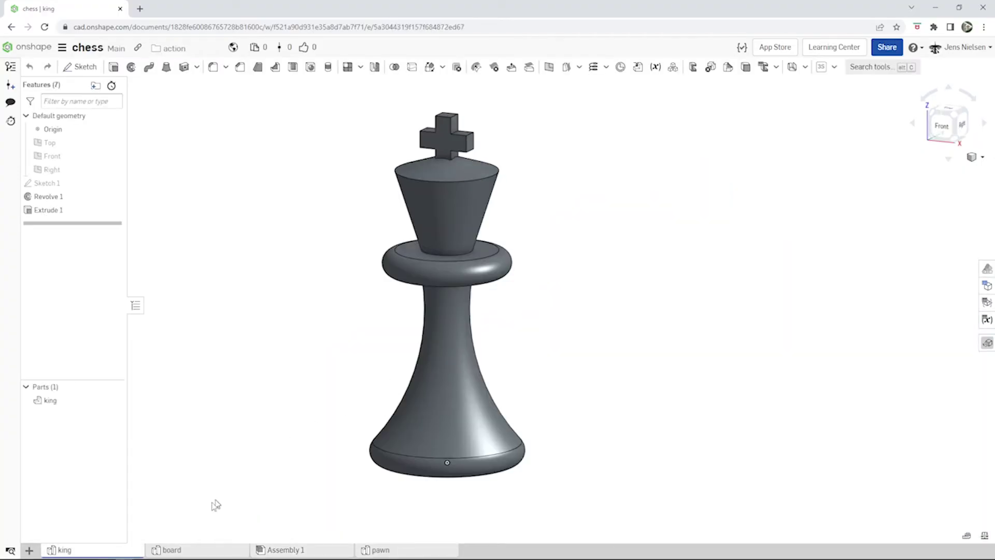
right_click(119, 554)
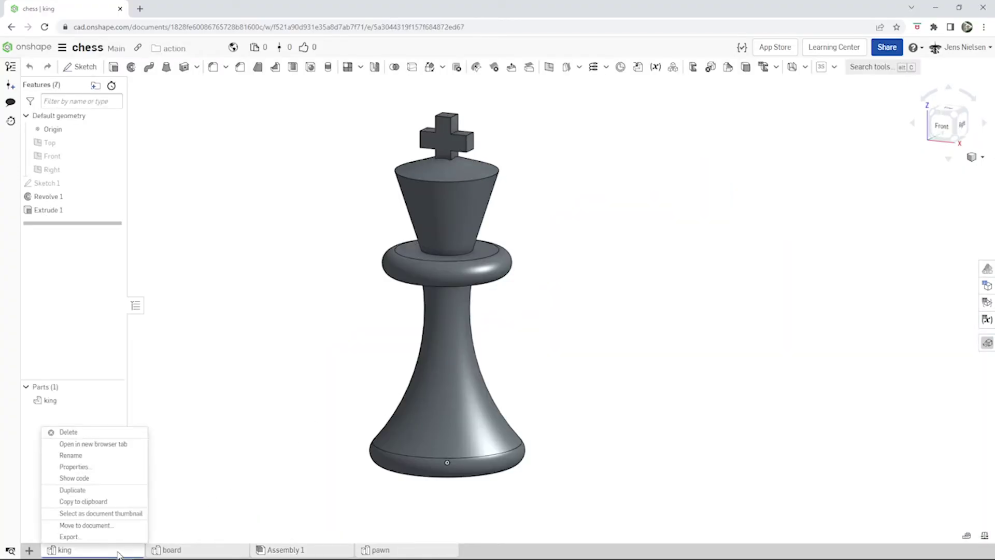
left_click(71, 490)
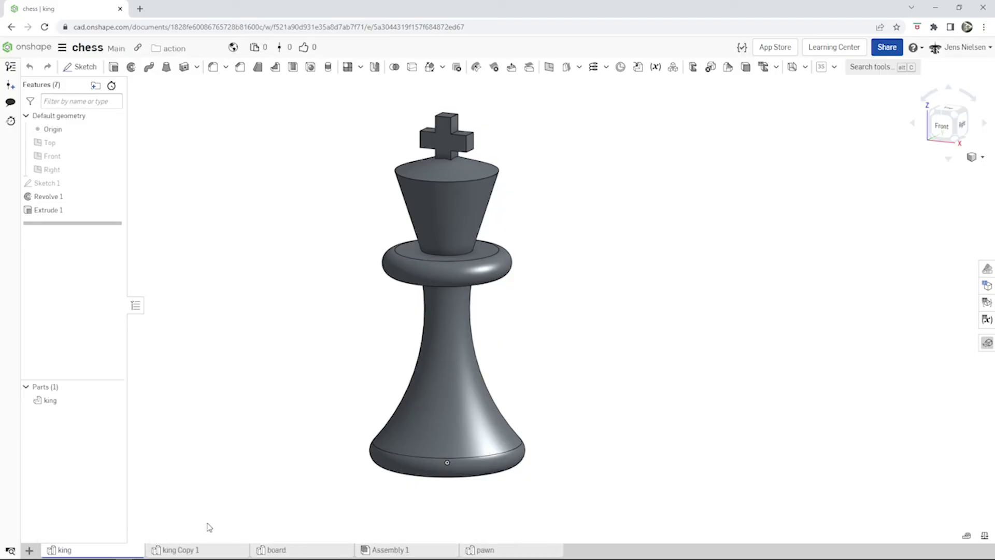
left_click(182, 551)
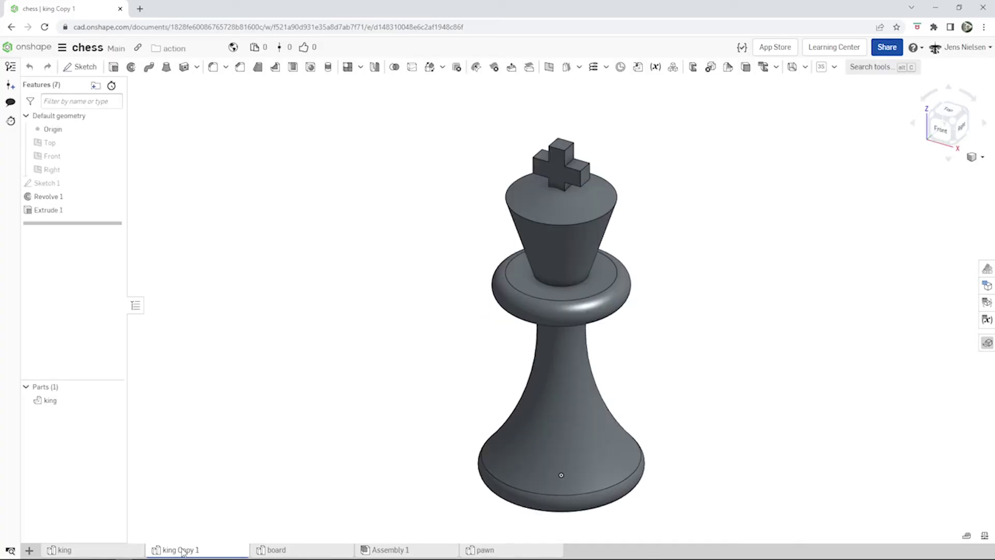
right_click(183, 553)
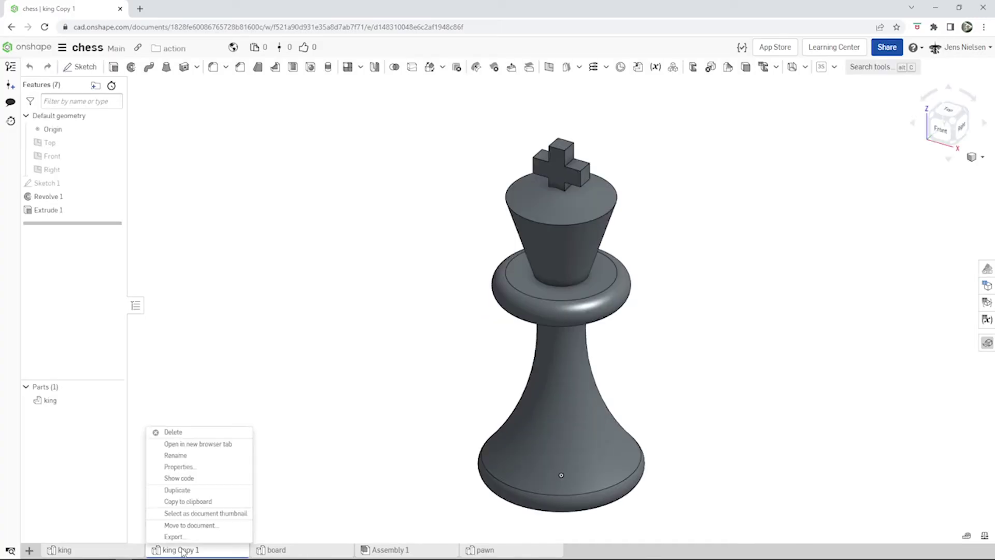
left_click(187, 458)
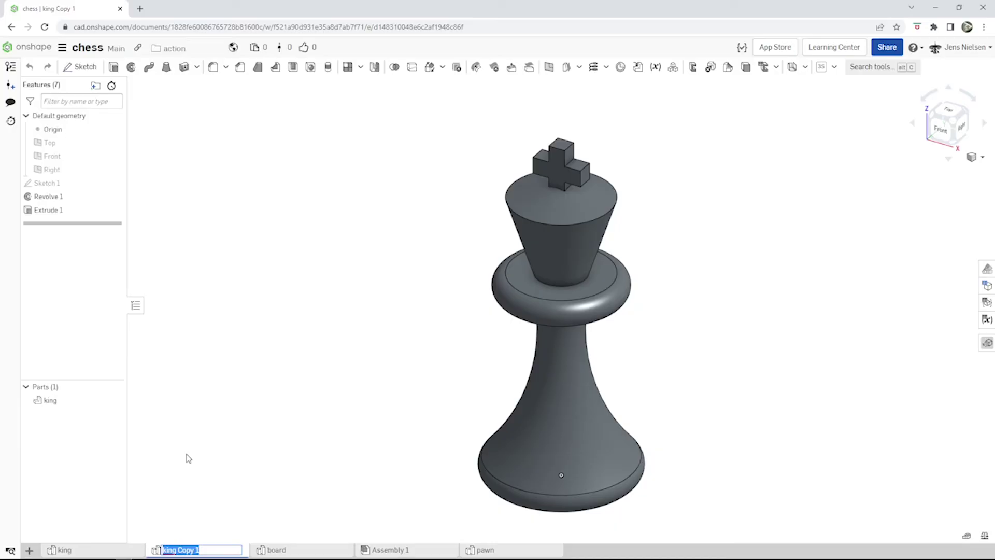
type("queen")
key("Return")
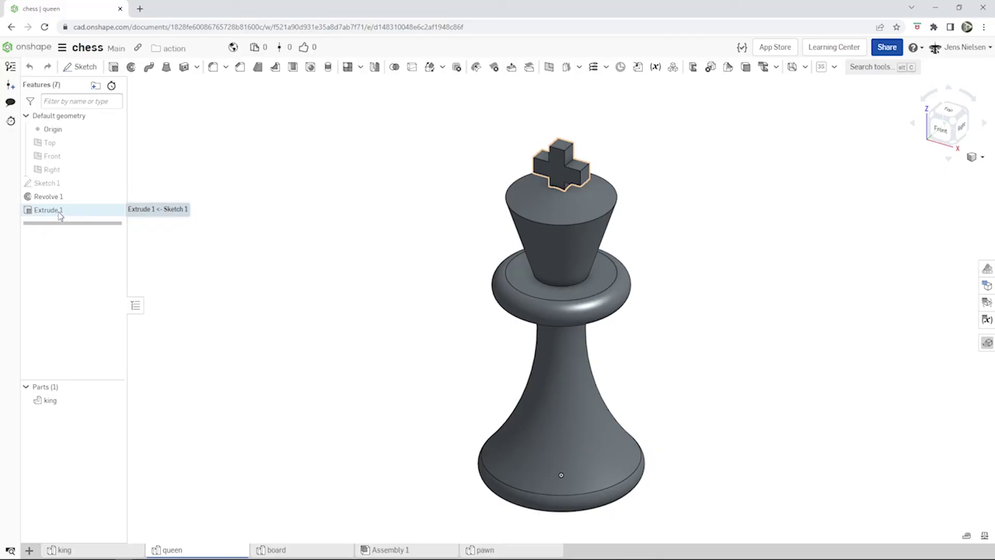
Delete the cross extrusion from the queen Part Studio and check the original king Part Studio for comparison.
right_click(60, 215)
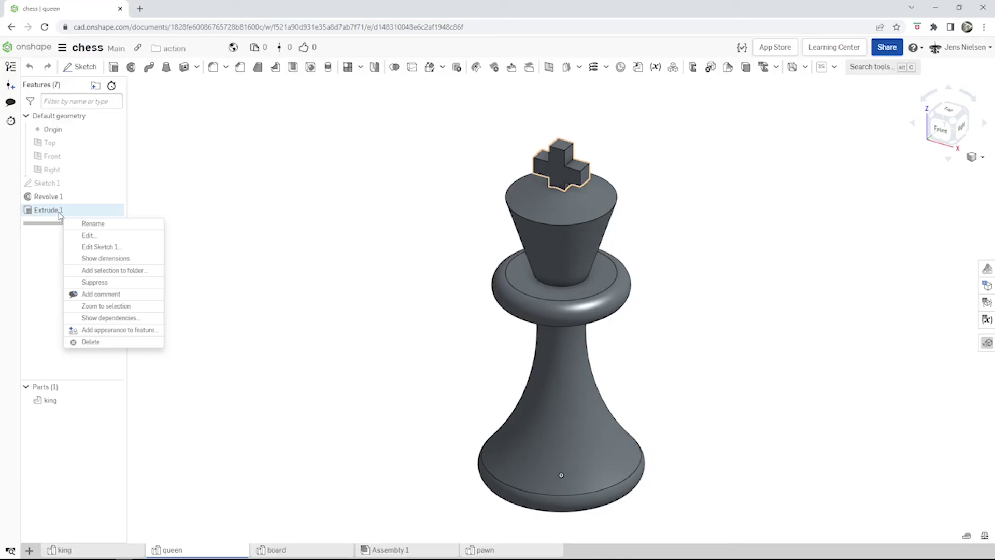
left_click(84, 341)
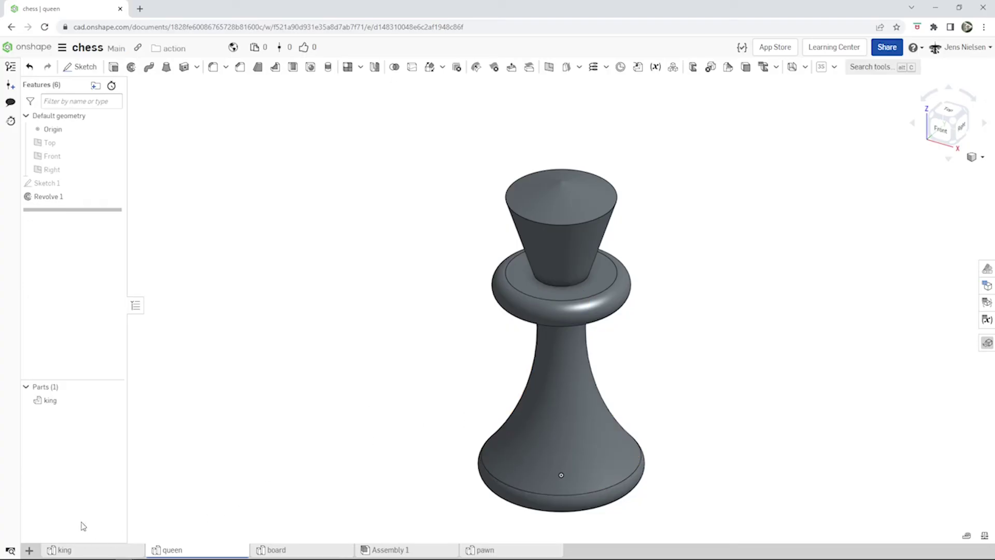
left_click(97, 552)
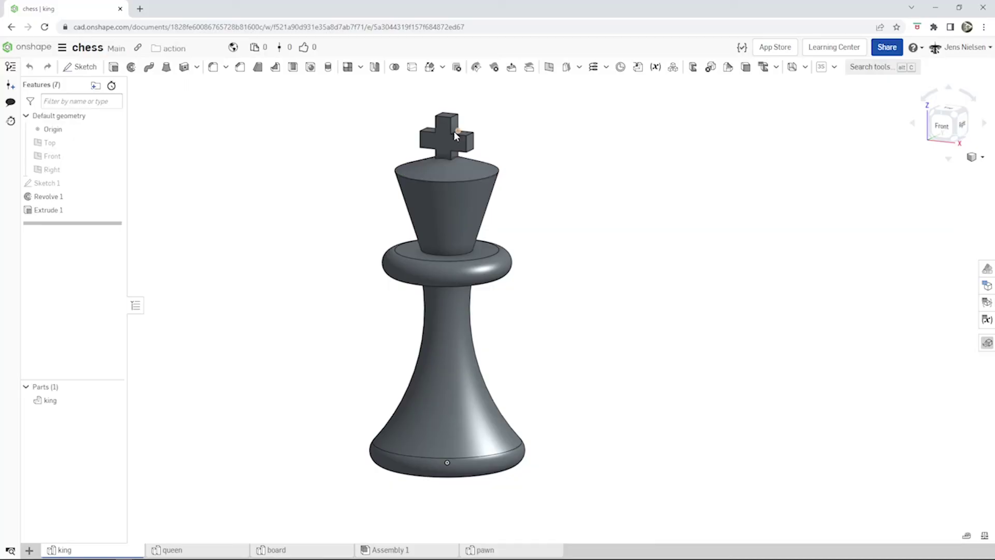
mouse_move(205, 553)
left_click(213, 548)
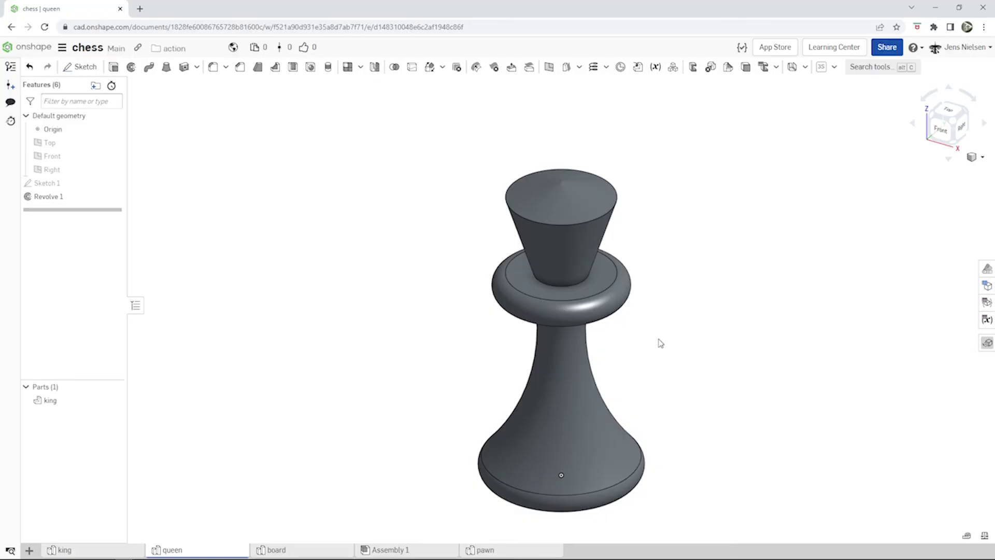
Start a sketch on the queen collar's flat top face and draw a circle about 4.5 mm in diameter centered on the face's outer edge.
scroll(658, 342, "up", 3)
left_click(615, 289)
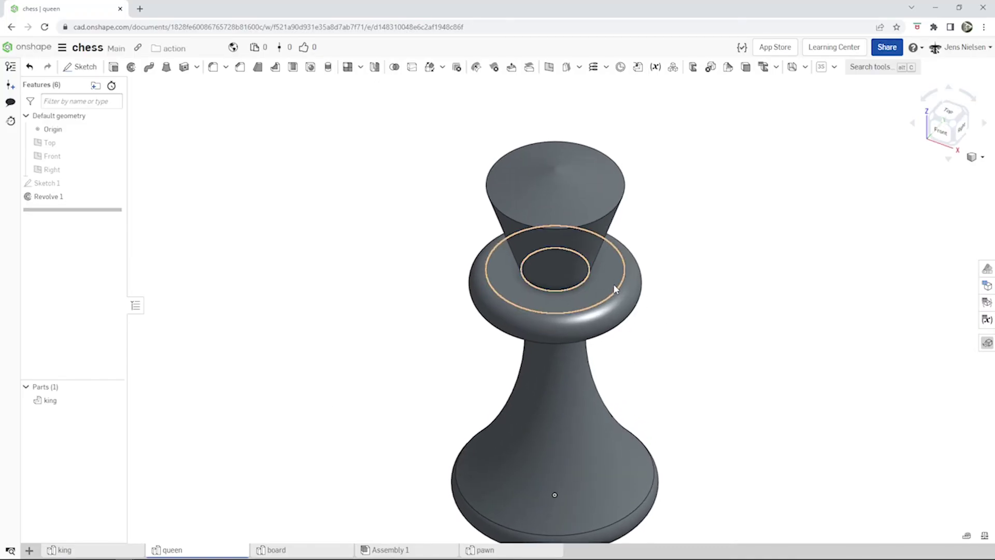
left_click(615, 288)
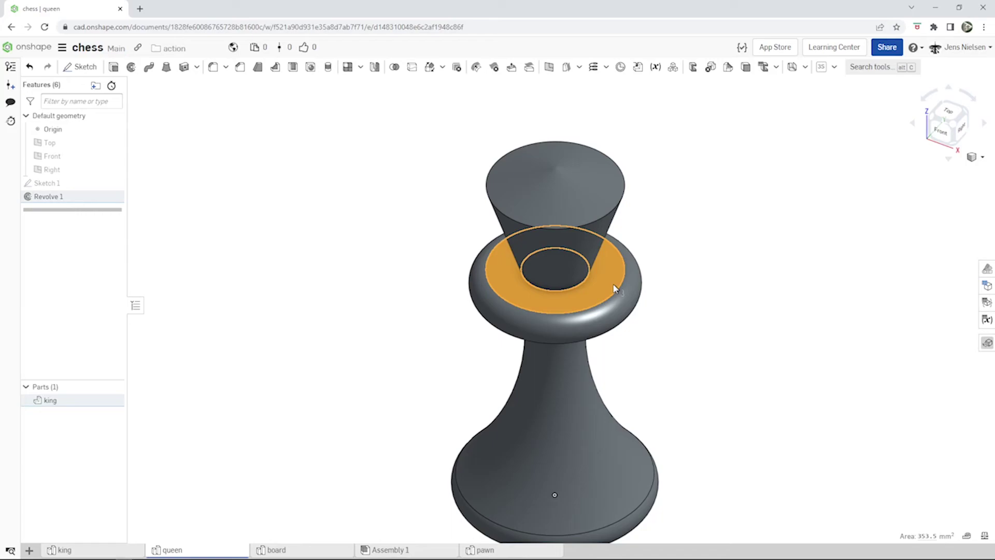
key("s")
left_click(624, 276)
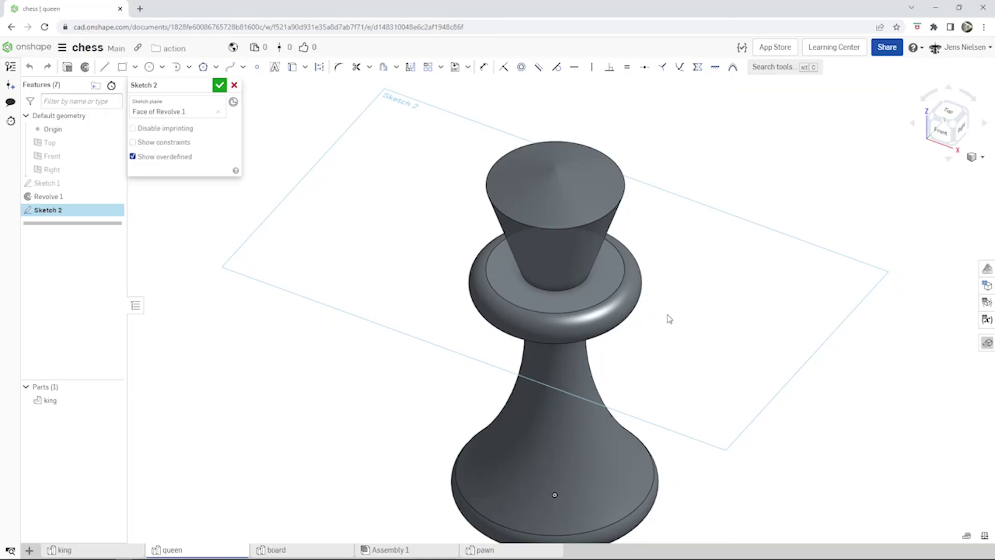
key("s")
left_click(700, 322)
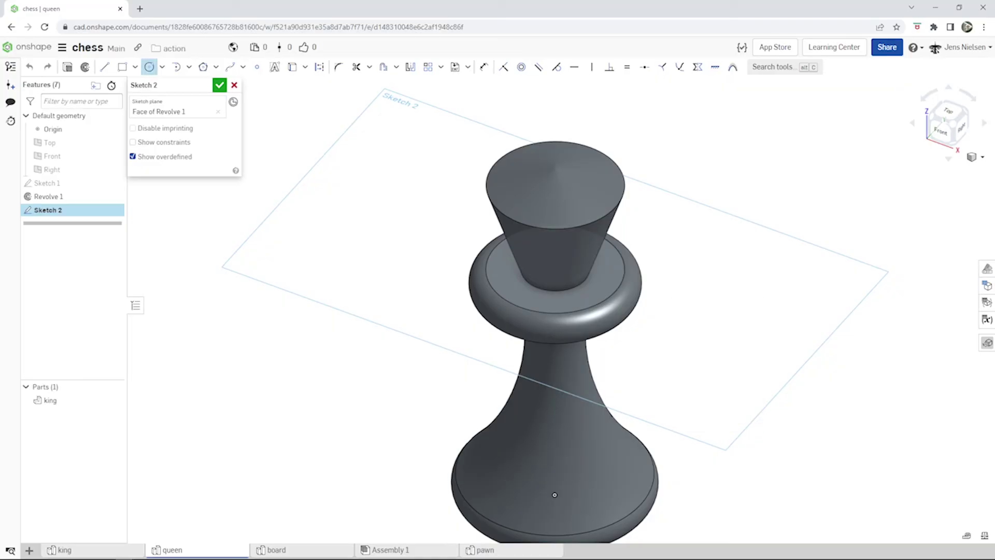
left_click(619, 286)
left_click(631, 286)
Dimension the small circle on the collar's edge with a diameter of 4 mm.
key("u")
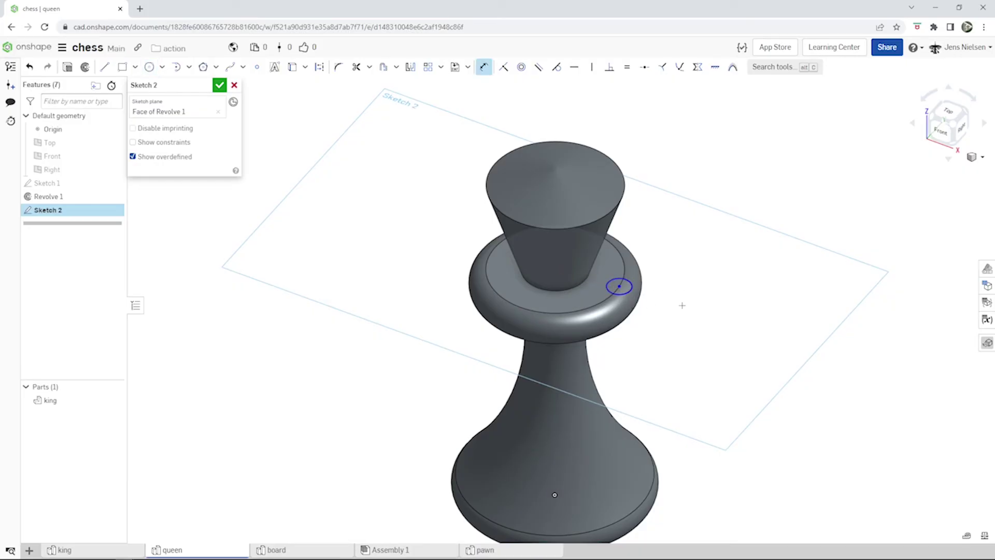
left_click(631, 289)
left_click(652, 290)
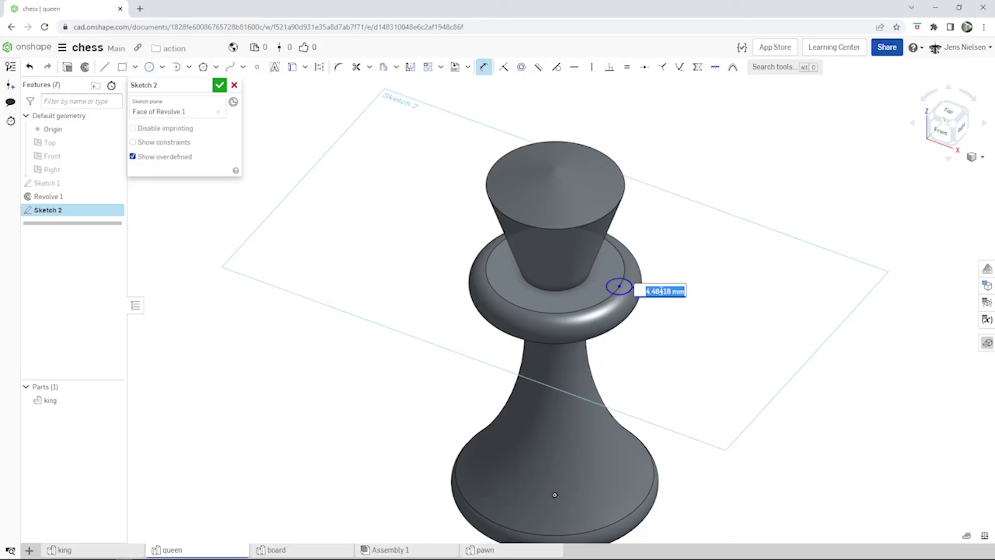
type("4")
key("Return")
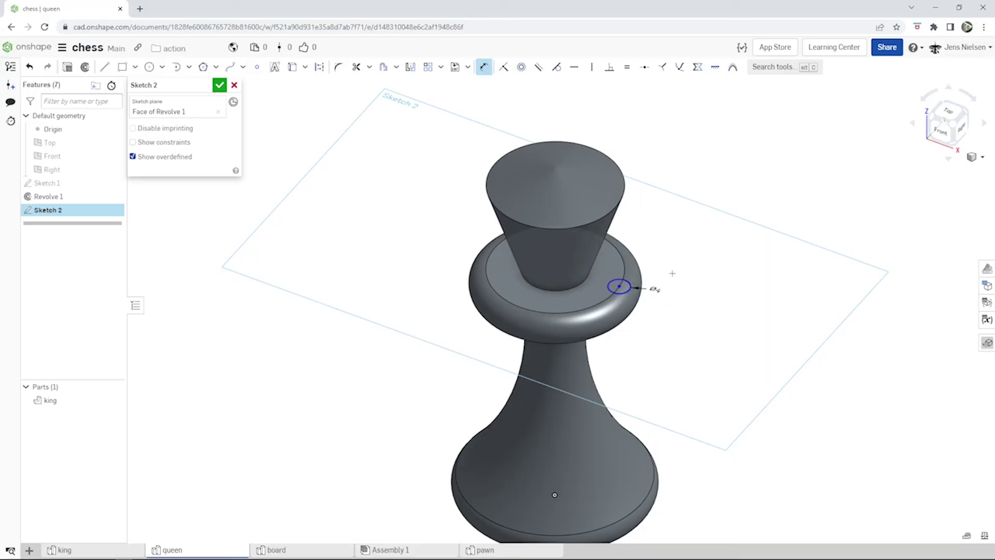
Constrain the small circle's center horizontally with the origin and finish the sketch.
key("h")
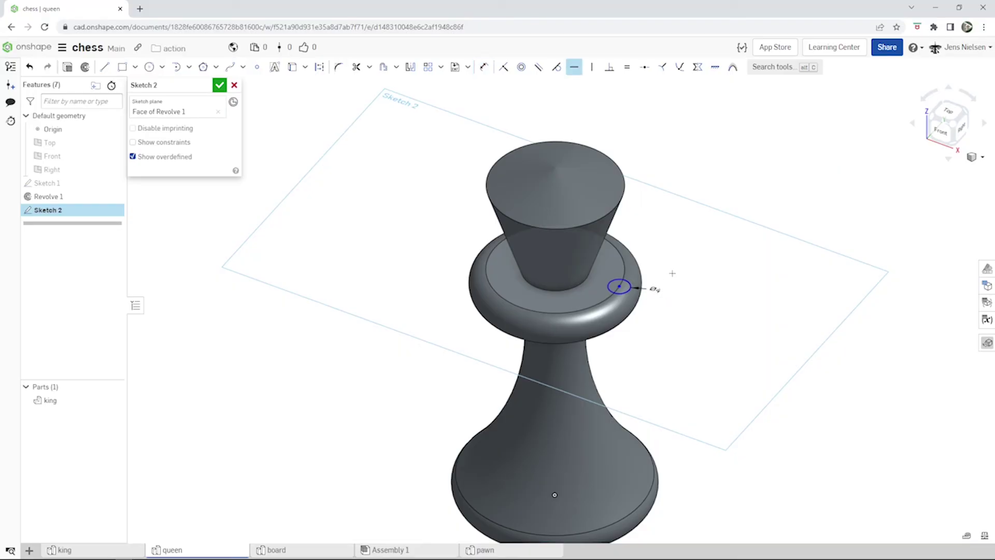
left_click(620, 285)
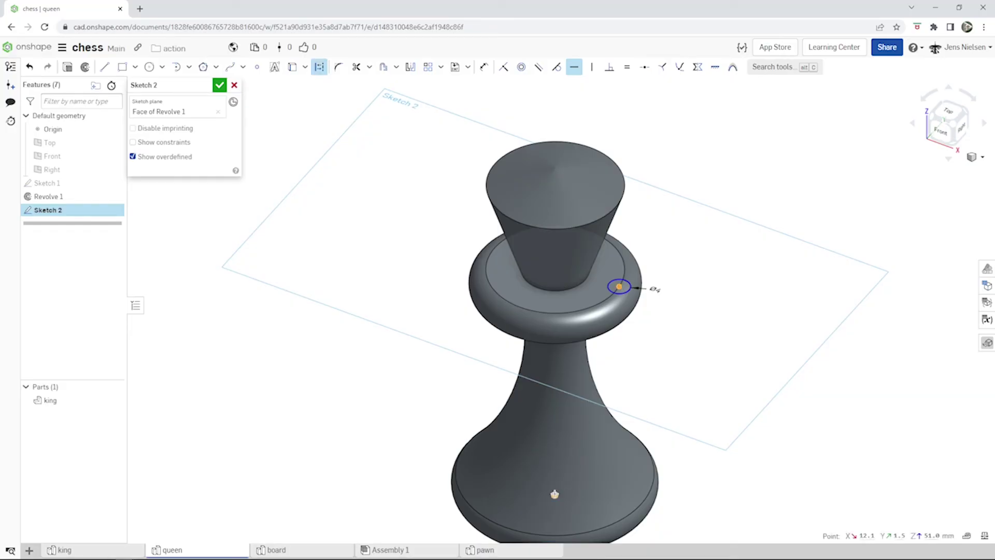
left_click(554, 494)
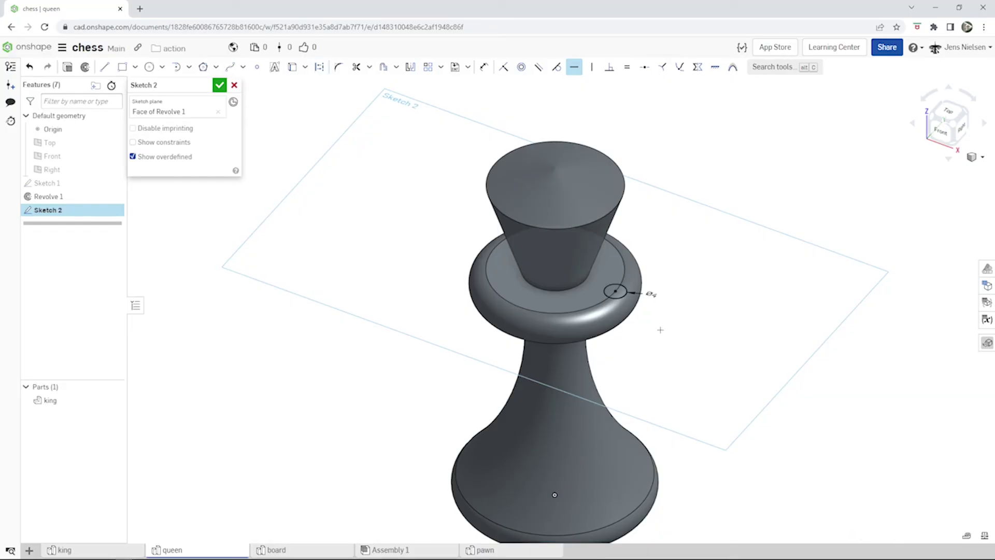
right_click_drag(659, 361, 580, 316)
left_click(219, 85)
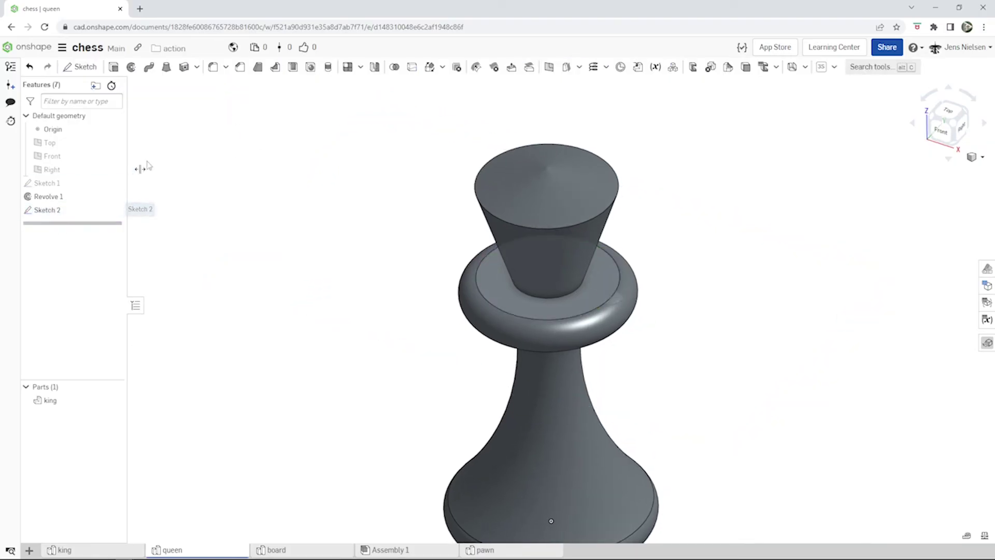
Extrude the circle sketch as a Remove cut, Through all and with reversed direction, to notch the rim of the queen's crown.
left_click(113, 68)
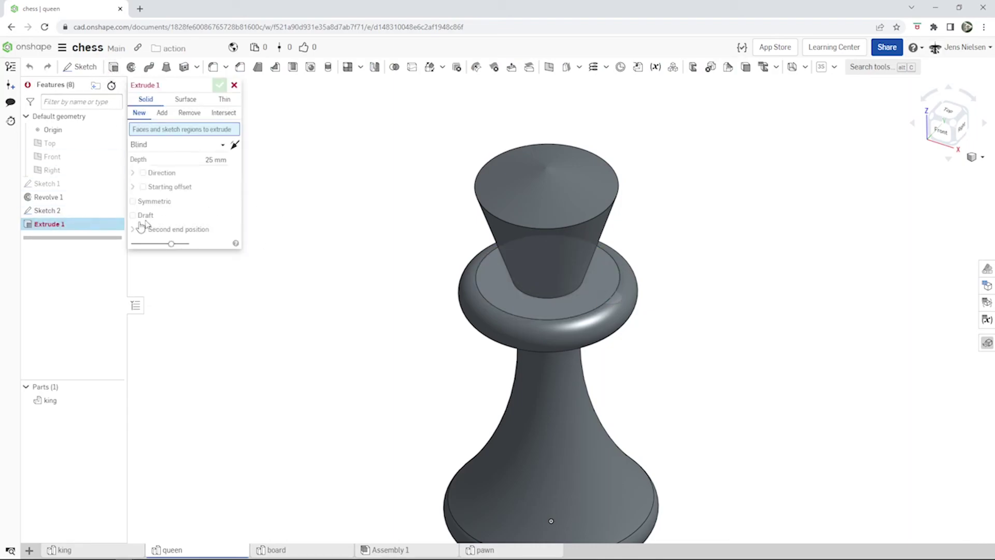
left_click(56, 215)
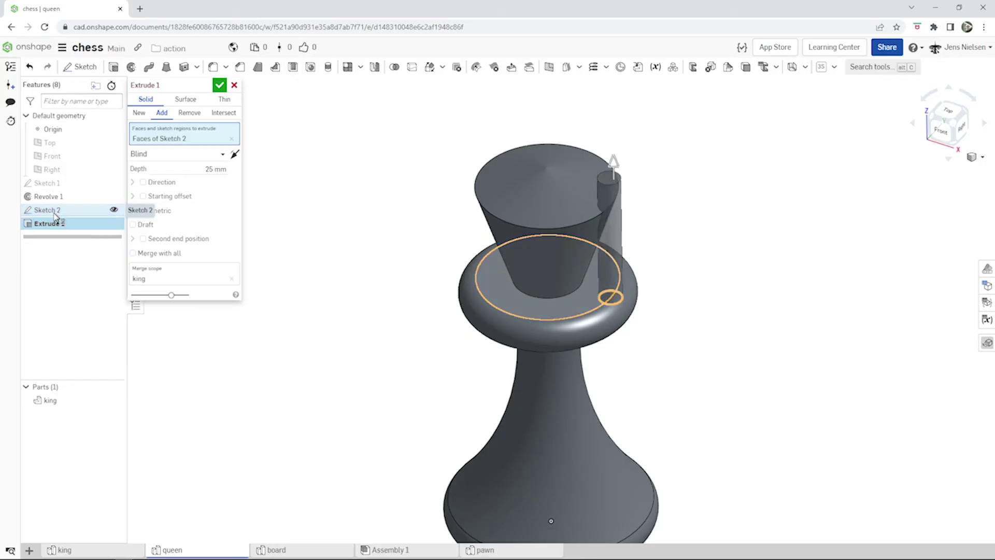
left_click(190, 113)
left_click(223, 156)
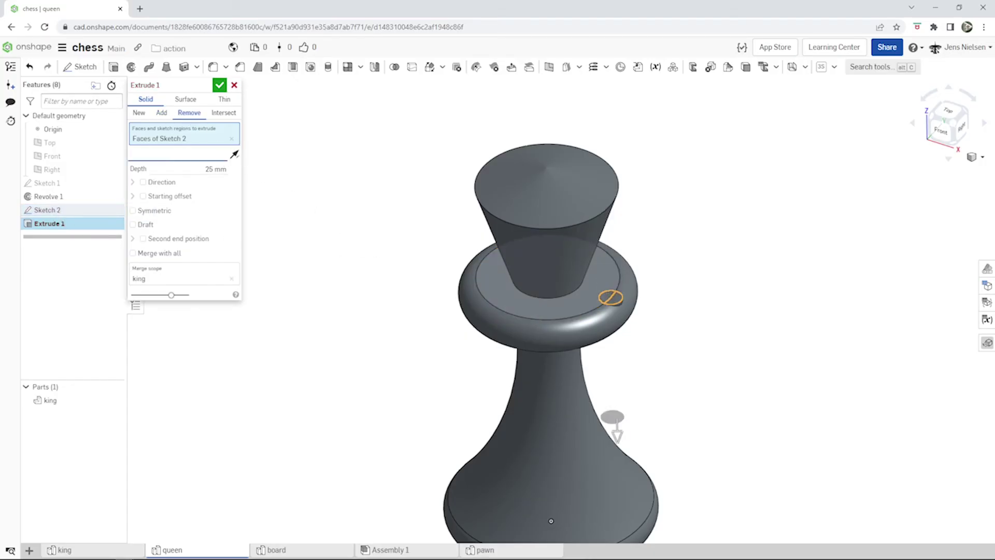
left_click(163, 238)
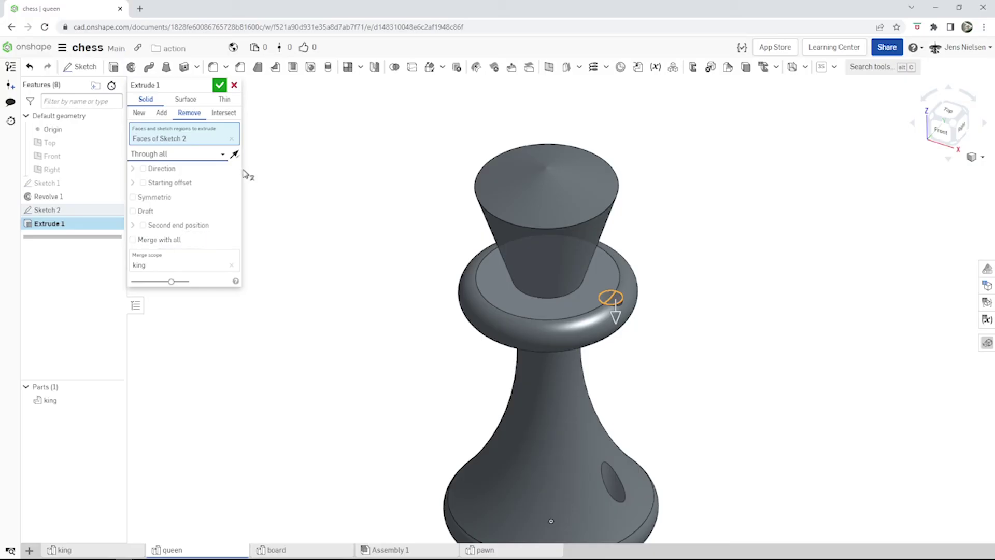
left_click(234, 155)
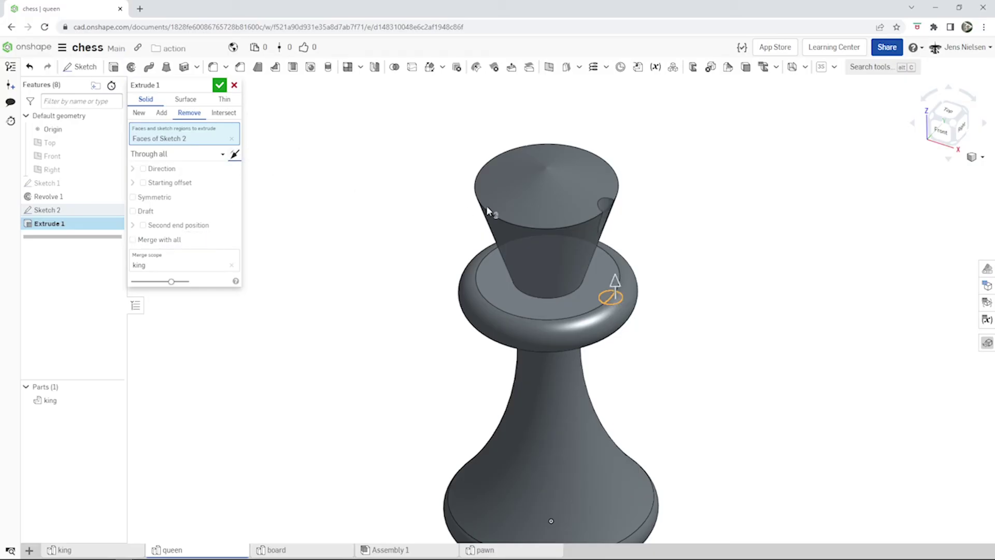
left_click(223, 89)
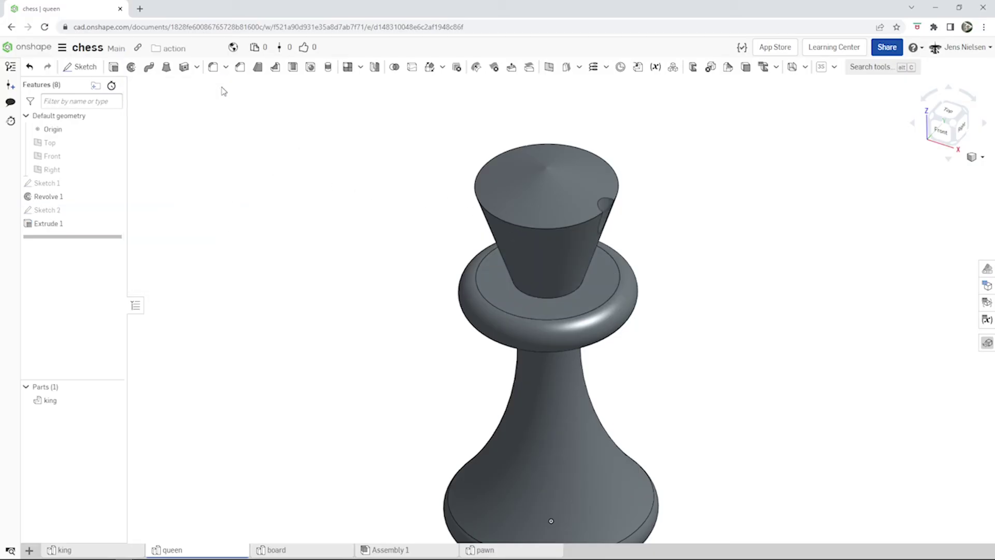
Create a circular feature pattern of the notch cut around the collar's circular edge, with 8 equally spaced instances over 360 degrees.
right_click_drag(560, 239, 605, 134)
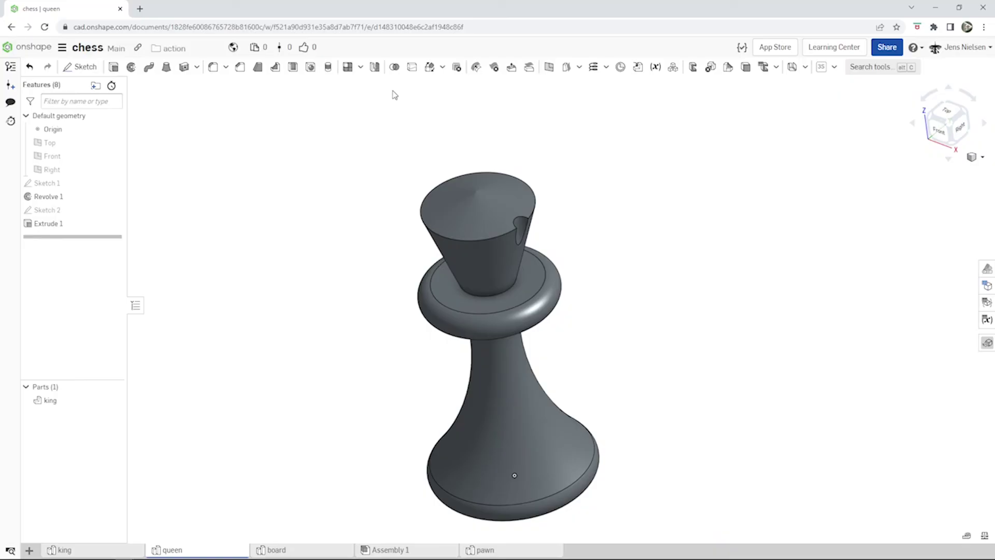
left_click(360, 68)
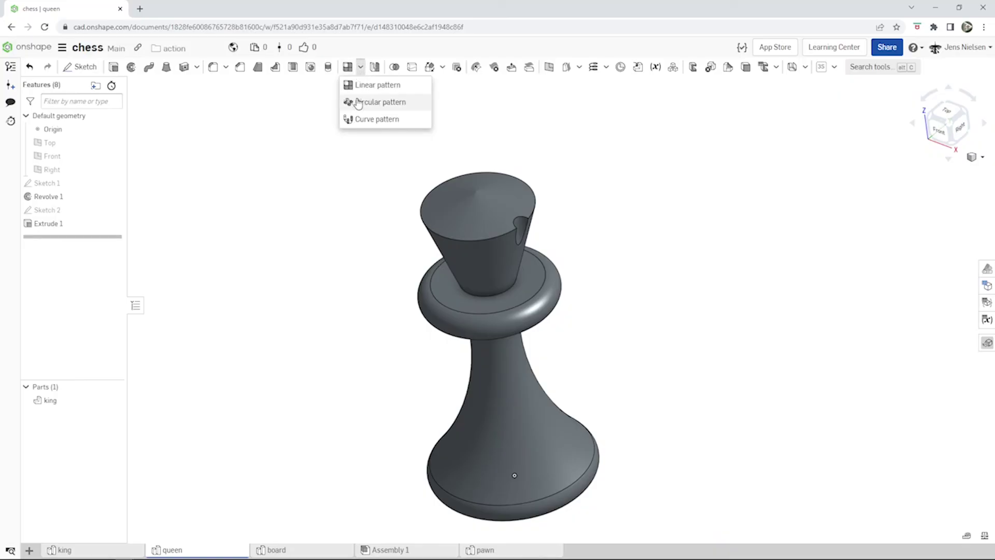
left_click(365, 99)
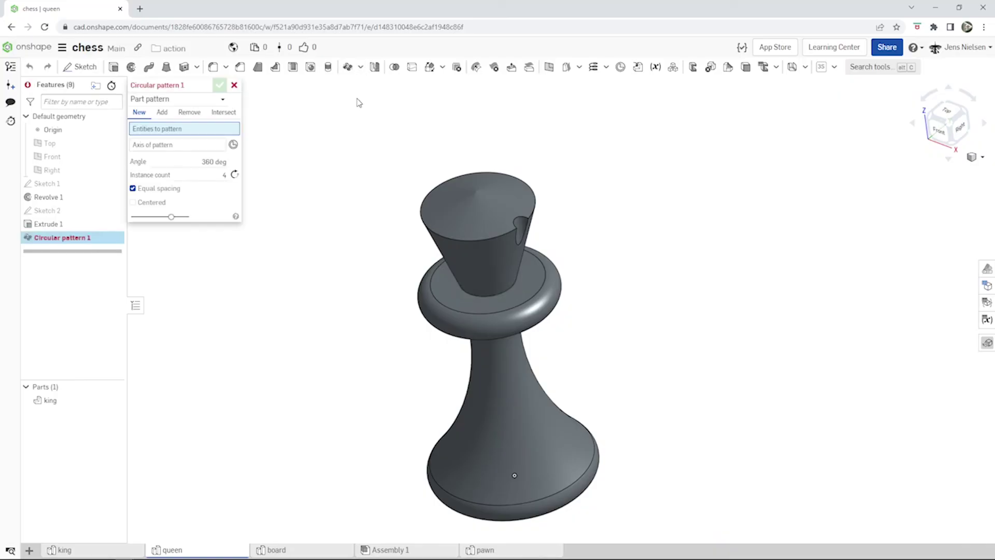
left_click(222, 99)
left_click(158, 128)
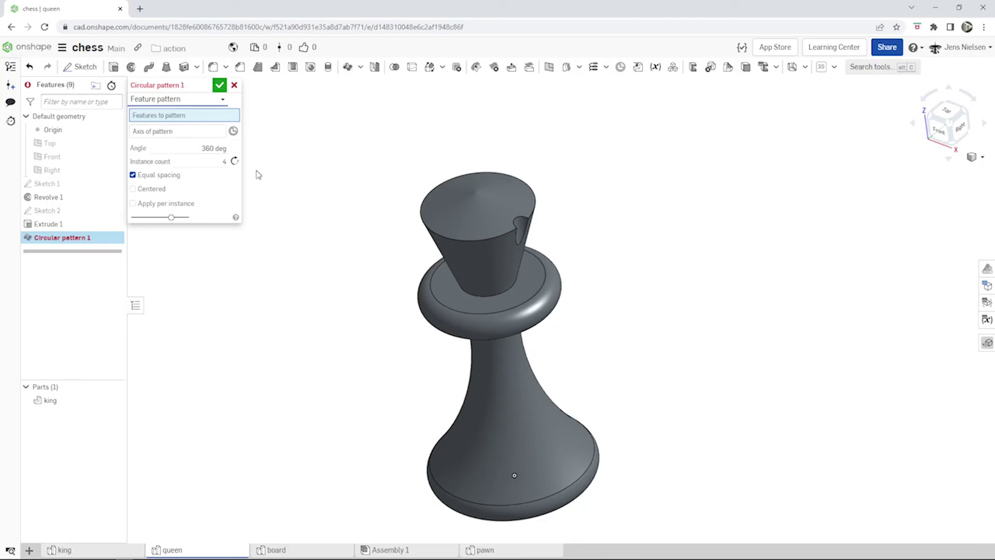
left_click(59, 227)
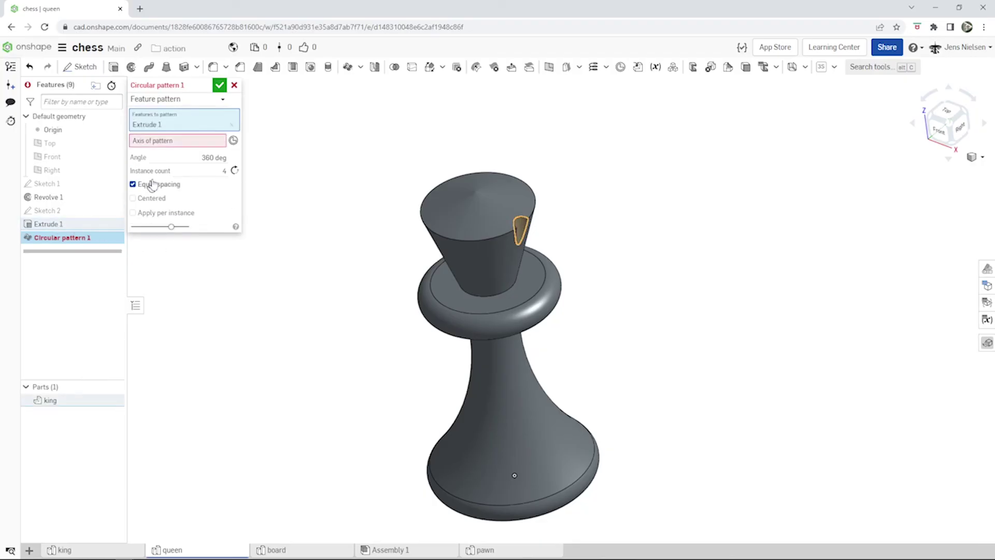
left_click(165, 142)
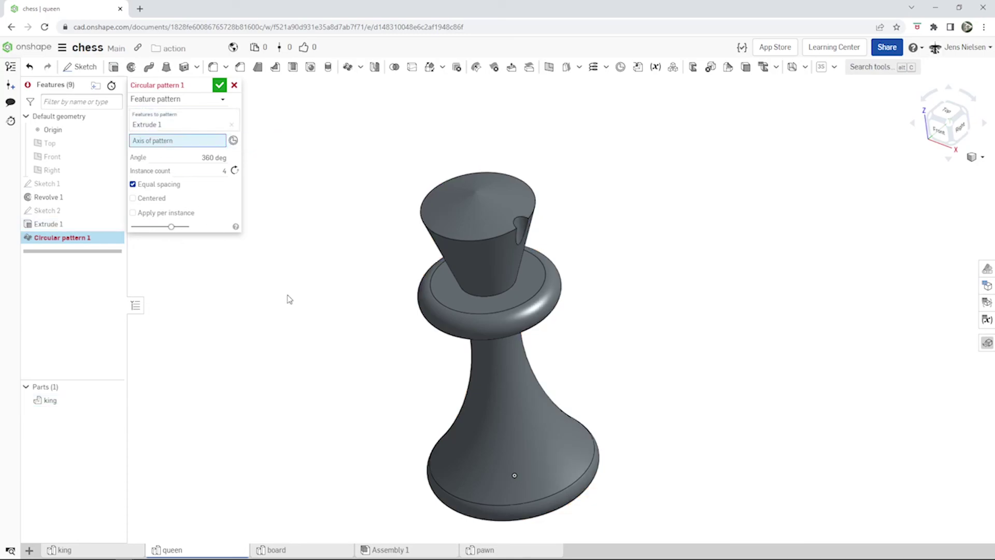
scroll(414, 308, "up", 2)
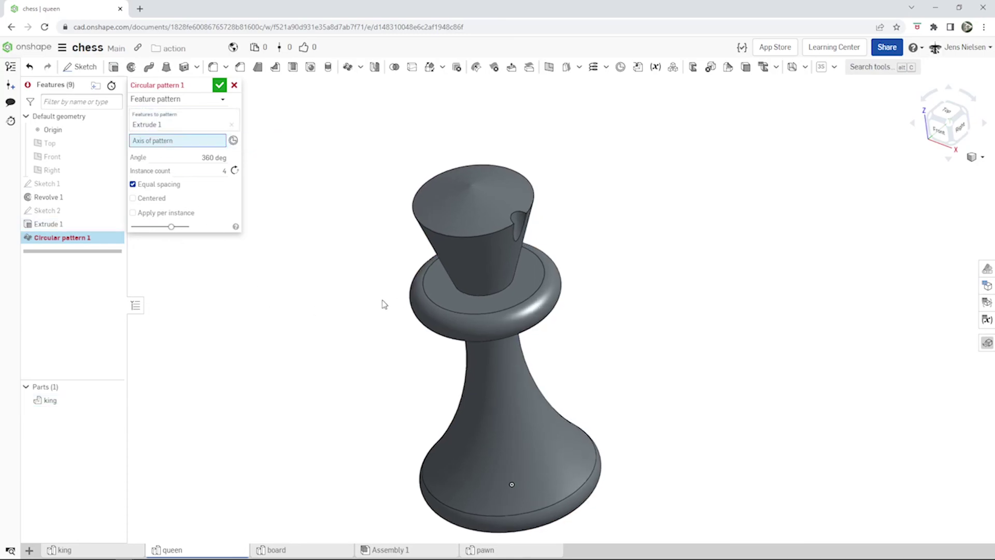
left_click(444, 314)
left_click(224, 180)
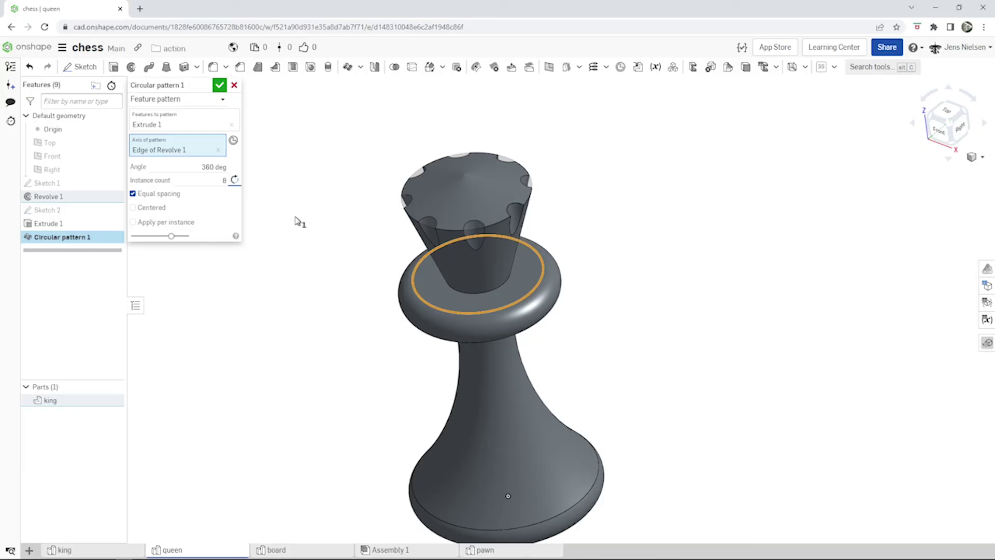
left_click(220, 86)
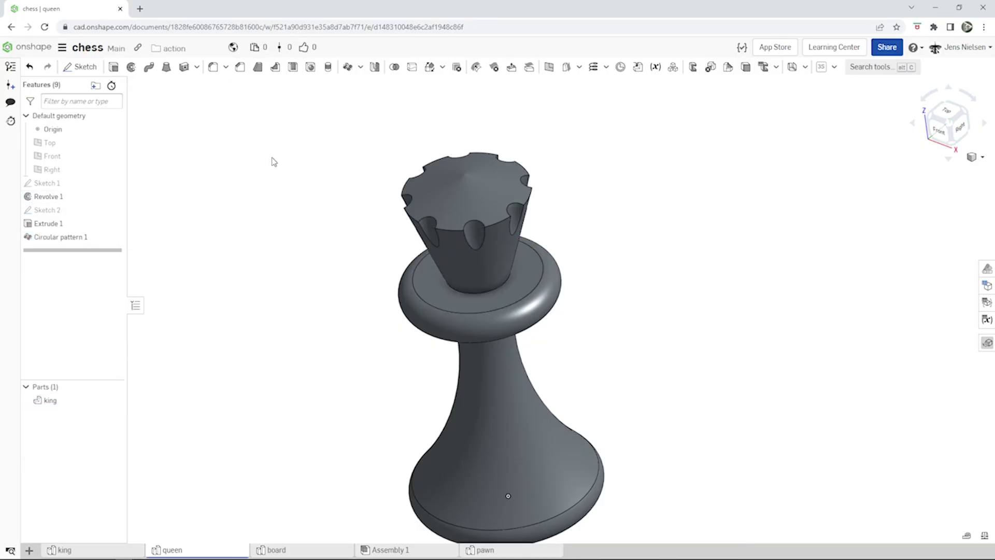
Insert one queen from the current document into Assembly 1, placing it freely beside the king.
scroll(256, 242, "down", 5)
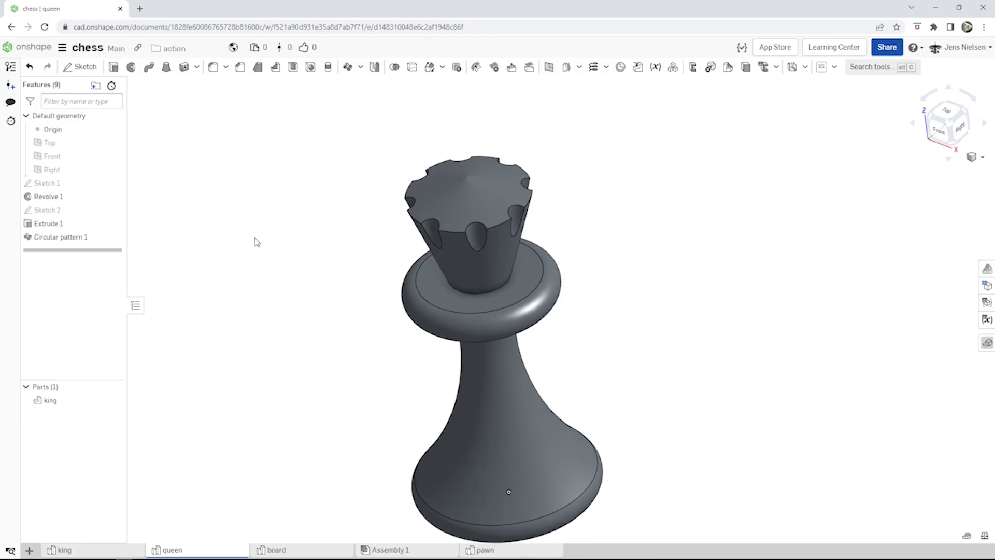
scroll(256, 242, "down", 2)
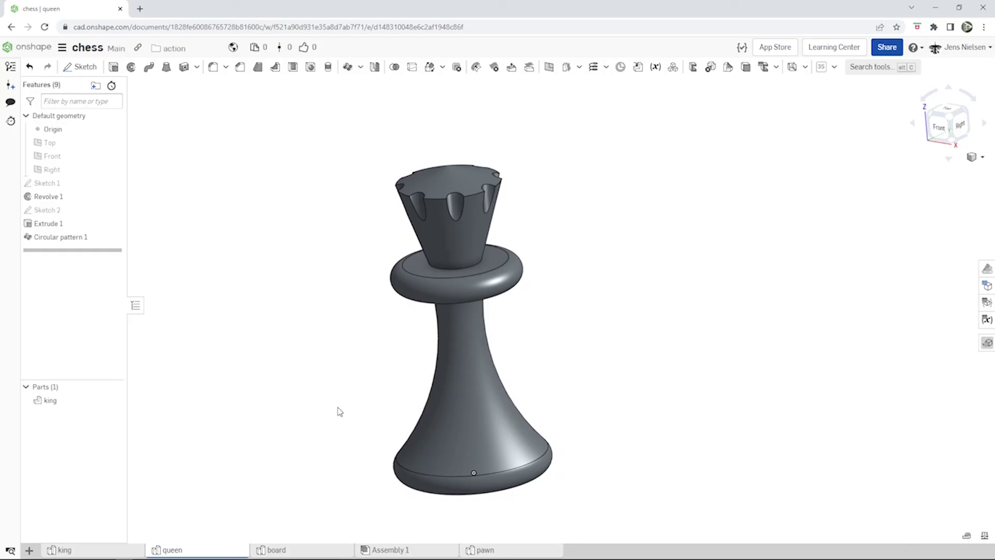
left_click(409, 551)
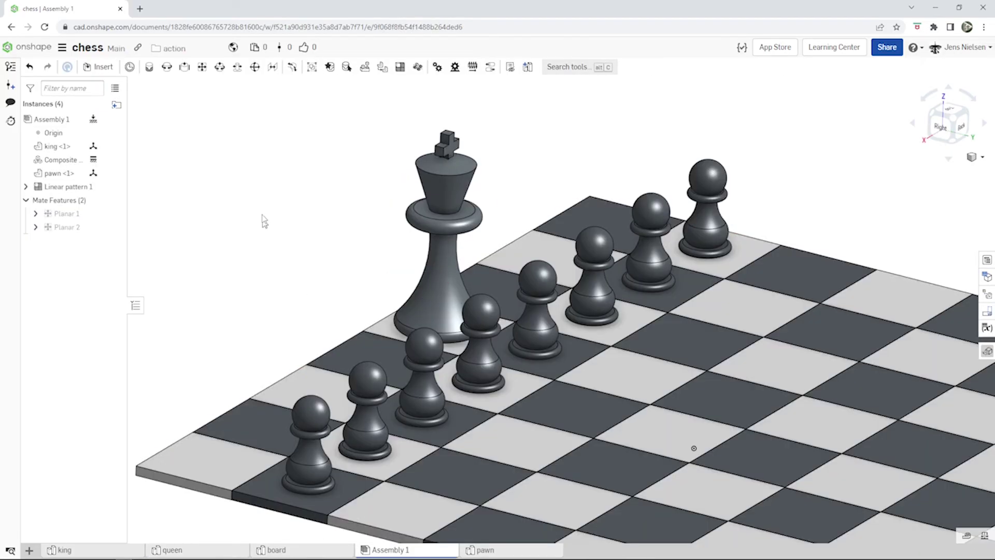
left_click(98, 66)
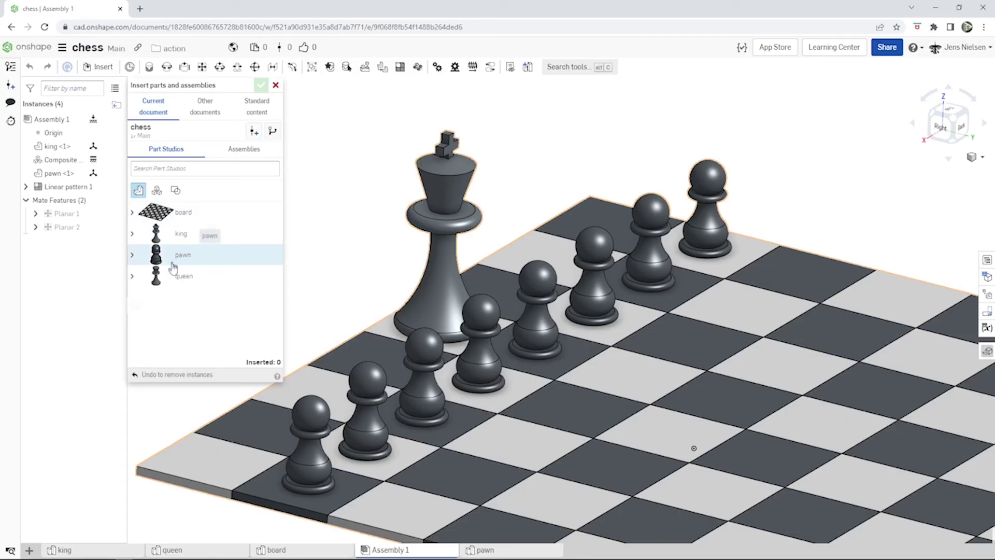
left_click(178, 275)
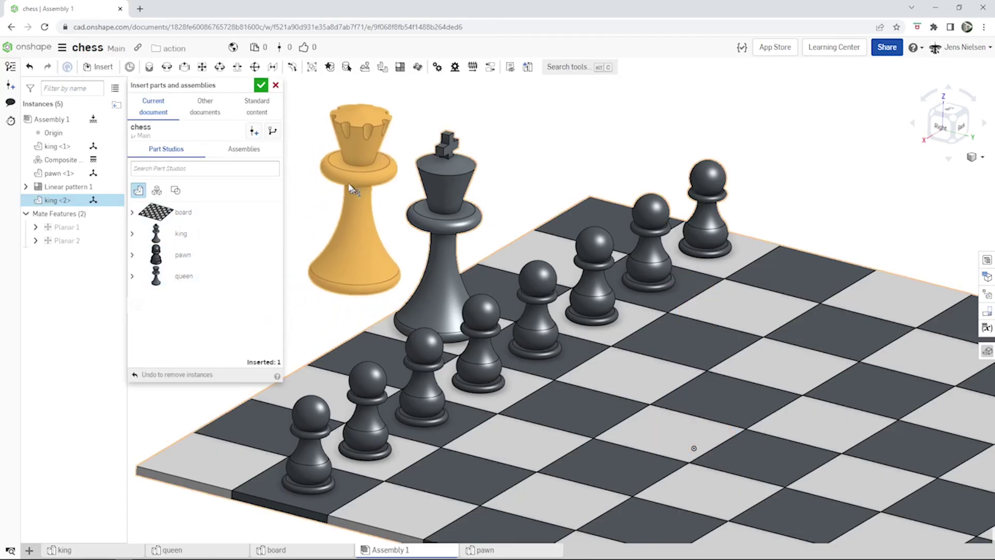
left_click(346, 174)
left_click(265, 87)
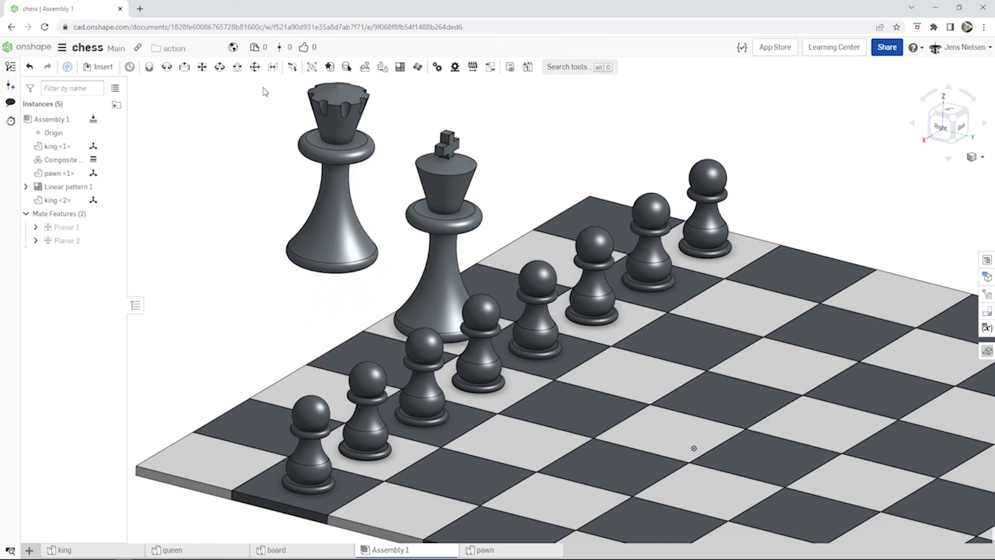
Add a Planar mate between the center of the queen's base and the center of the dark back-row square next to the king.
key("f")
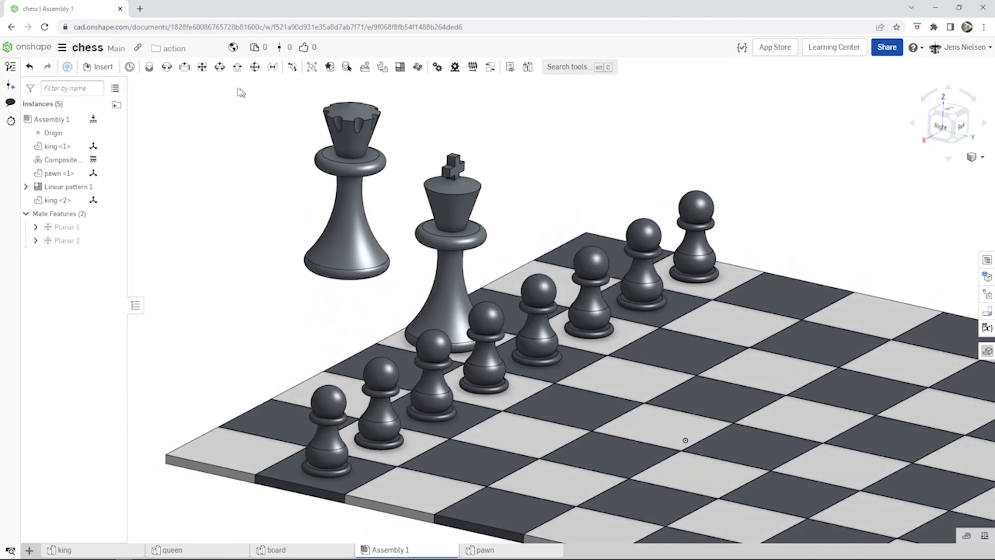
left_click(202, 66)
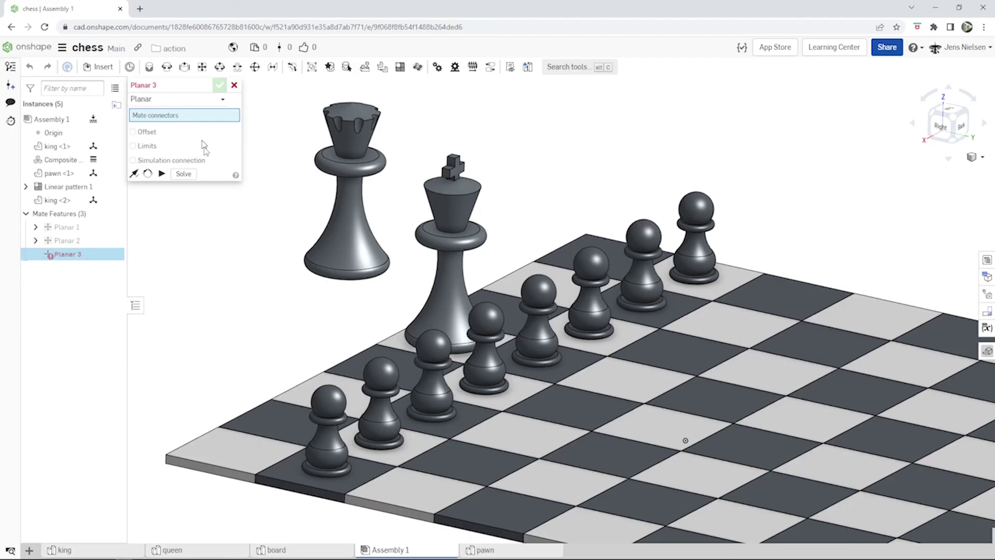
right_click_drag(218, 155, 304, 241)
scroll(306, 263, "up", 3)
scroll(296, 243, "up", 2)
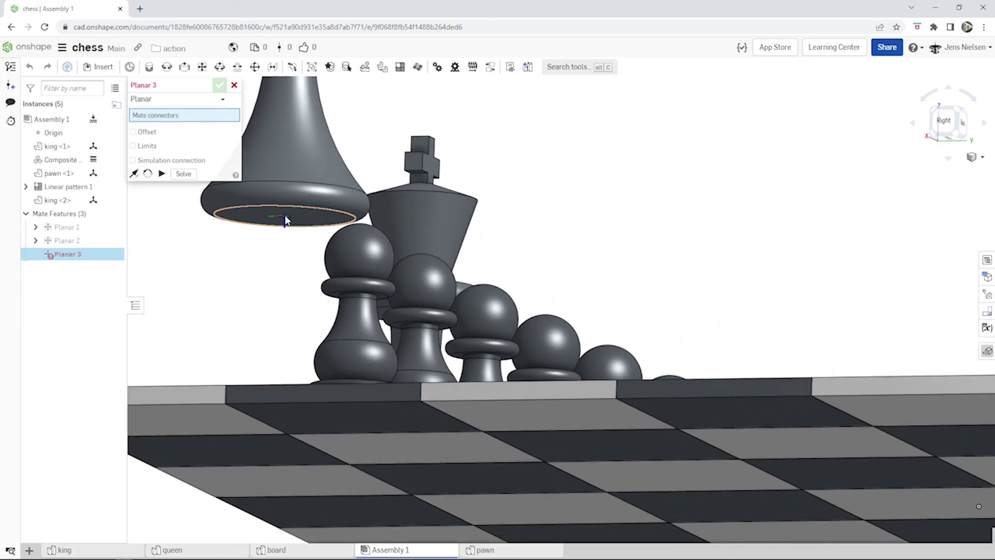
left_click(284, 215)
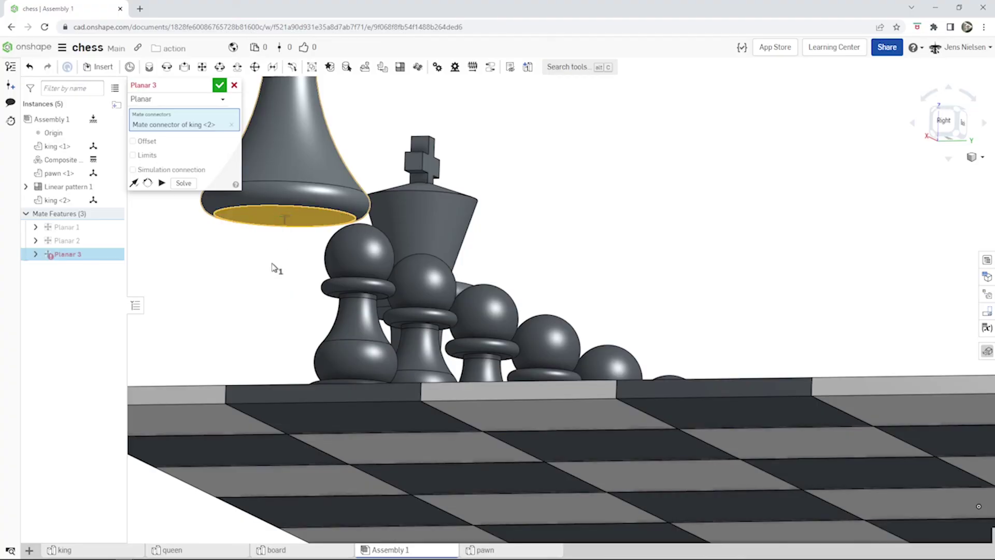
right_click_drag(274, 266, 523, 383)
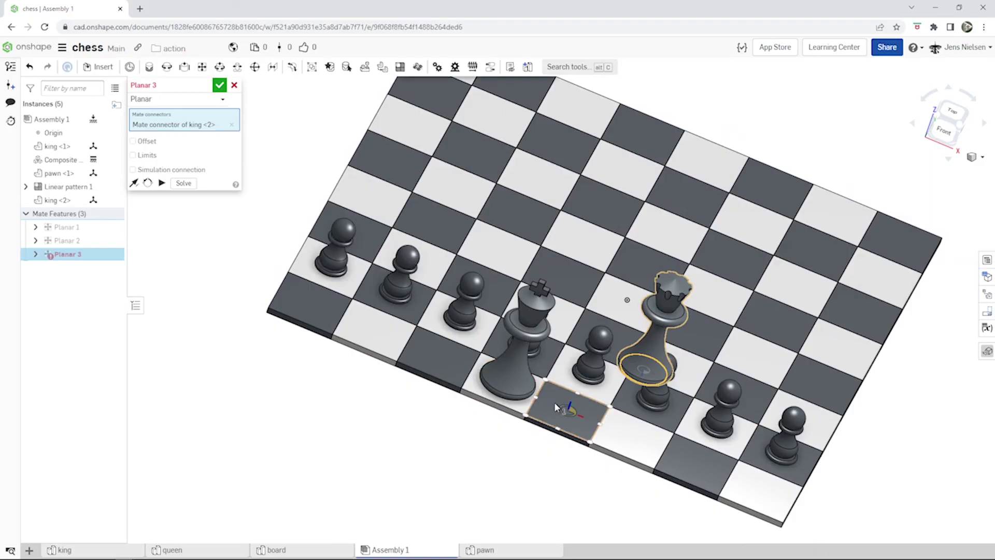
left_click(568, 414)
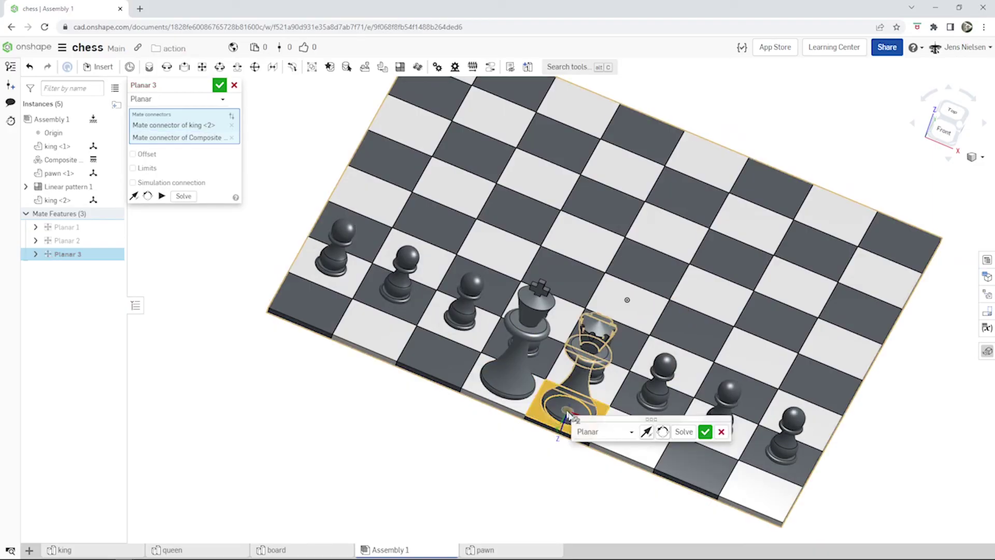
left_click(705, 431)
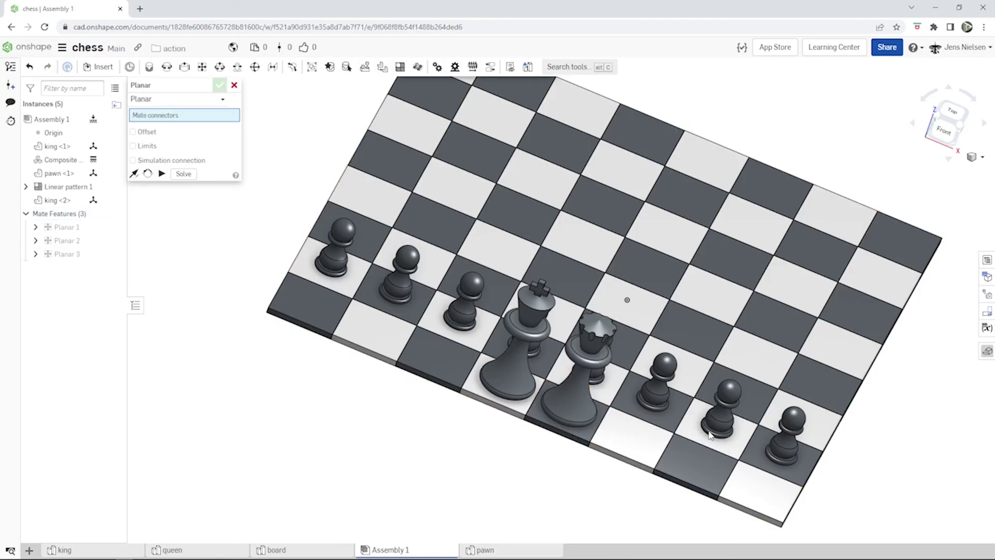
left_click(234, 86)
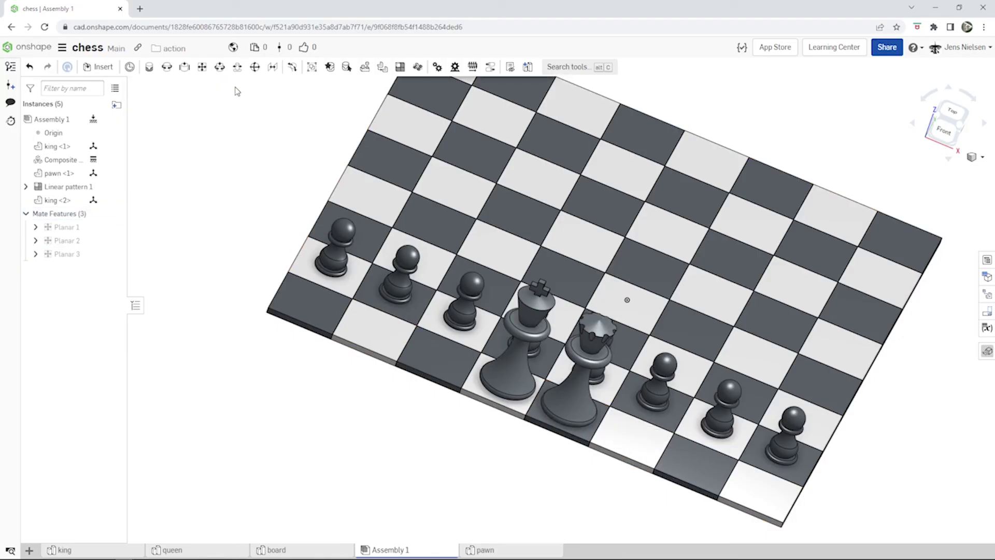
Examine the placement of the queen, king and pawn row on the board from several sides.
key("shift+7")
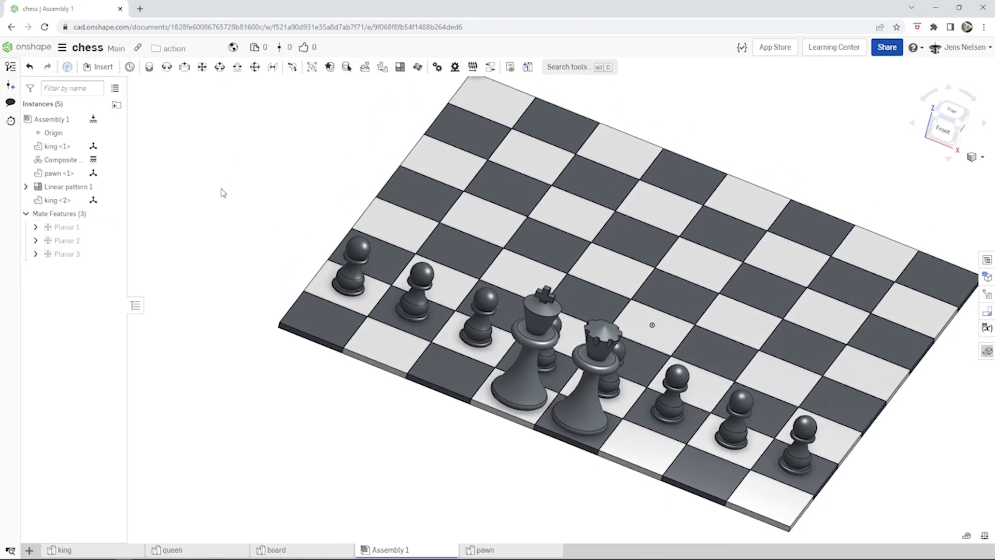
key("Right")
key("Right")
key("Right")
key("Right")
key("Right")
key("Right")
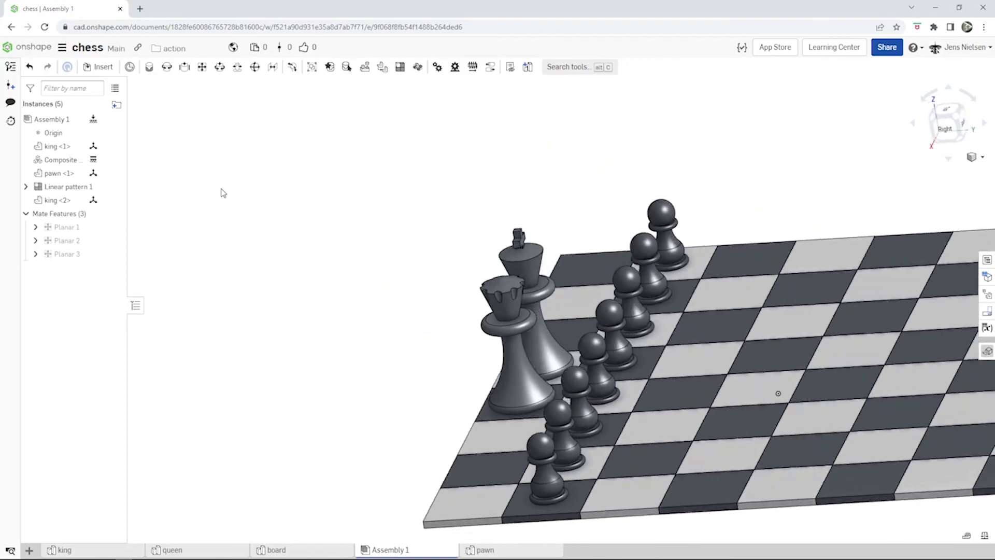
key("Right")
key("Right")
key("Right")
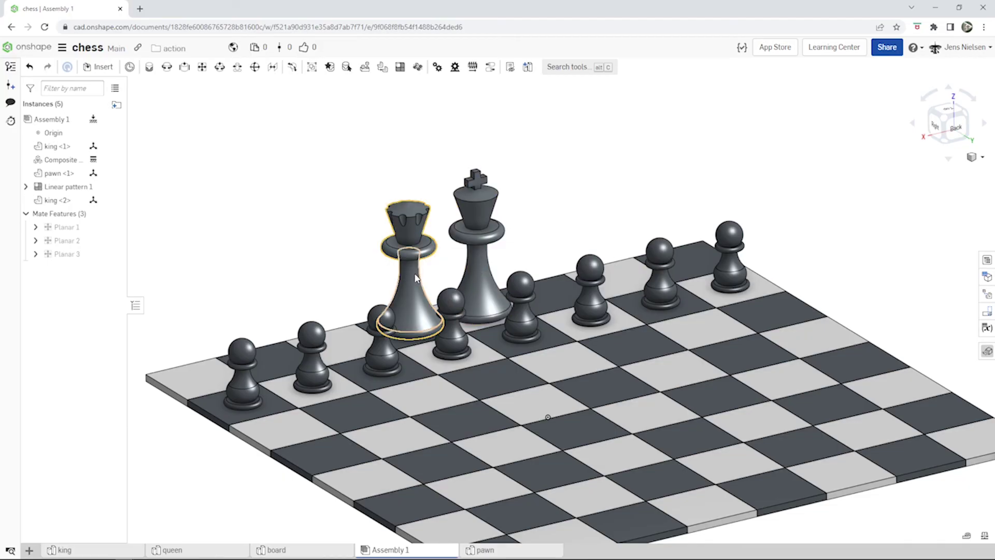
key("Right")
key("Right")
key("Right")
key("Right")
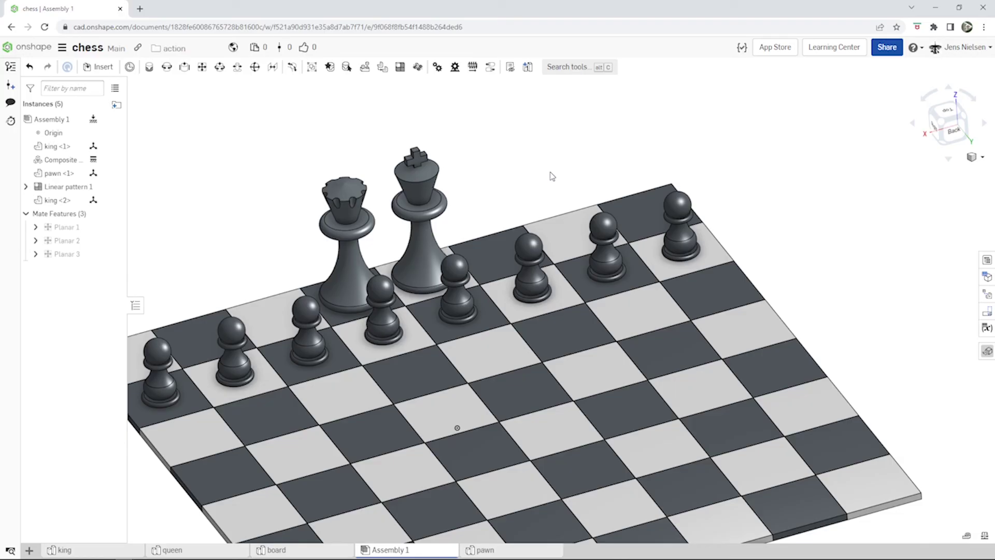
scroll(551, 176, "down", 5)
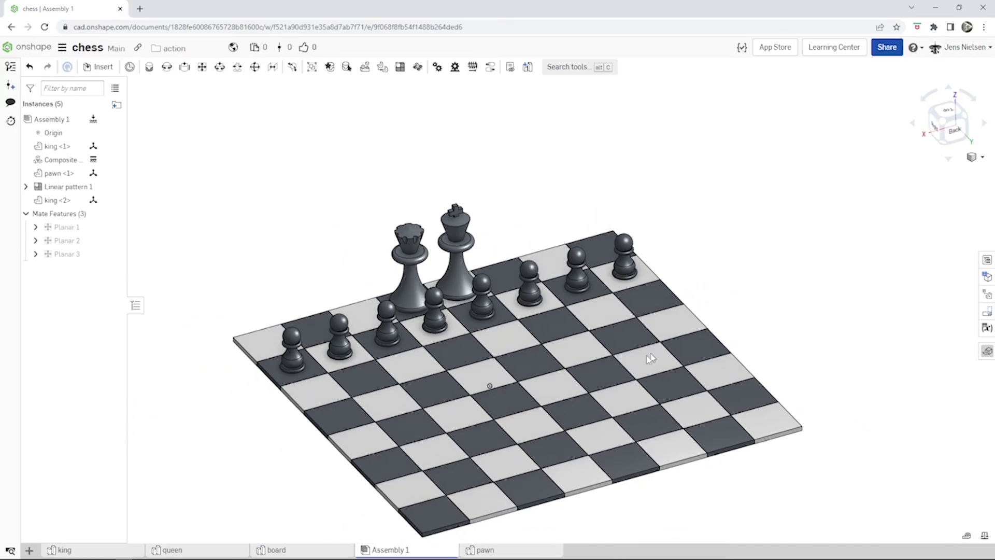
key("Right")
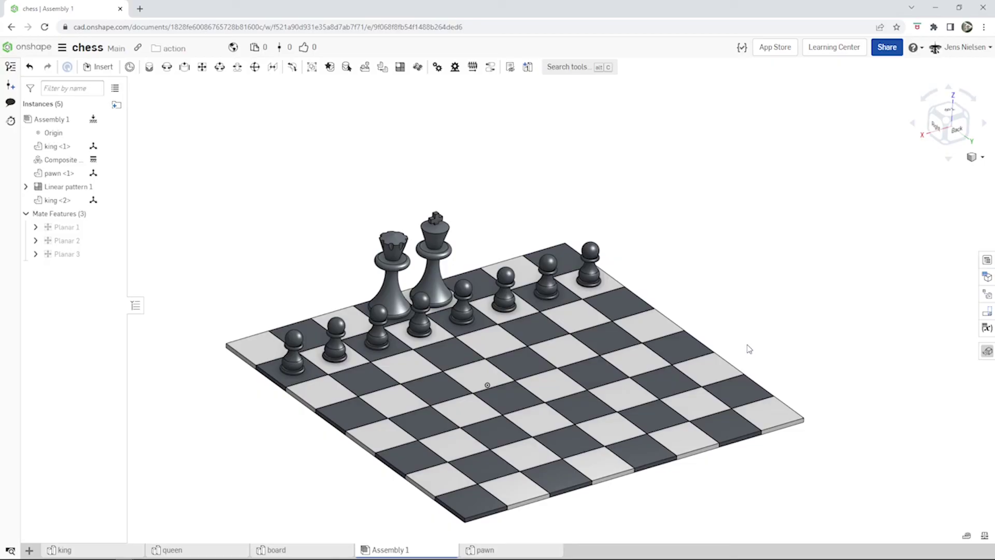
scroll(776, 335, "up", 3)
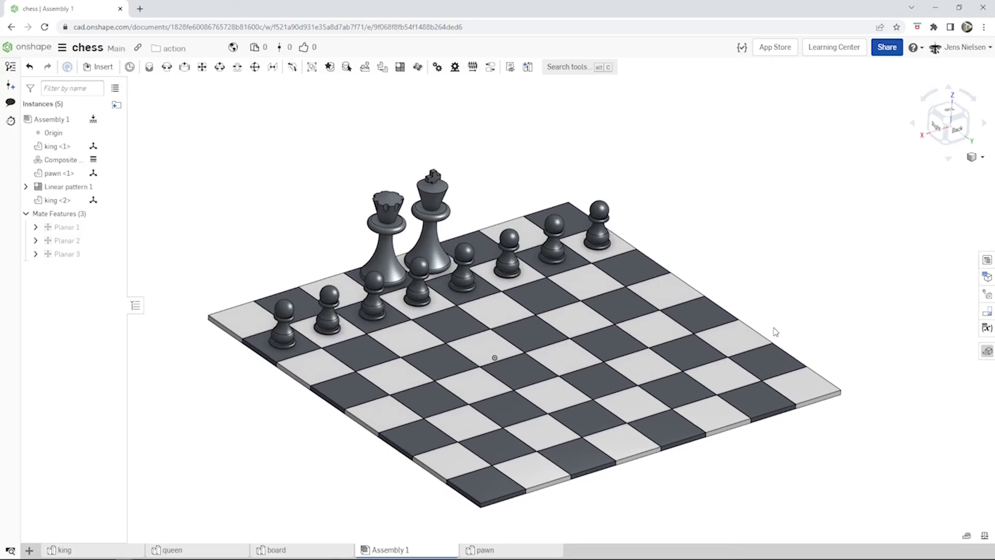